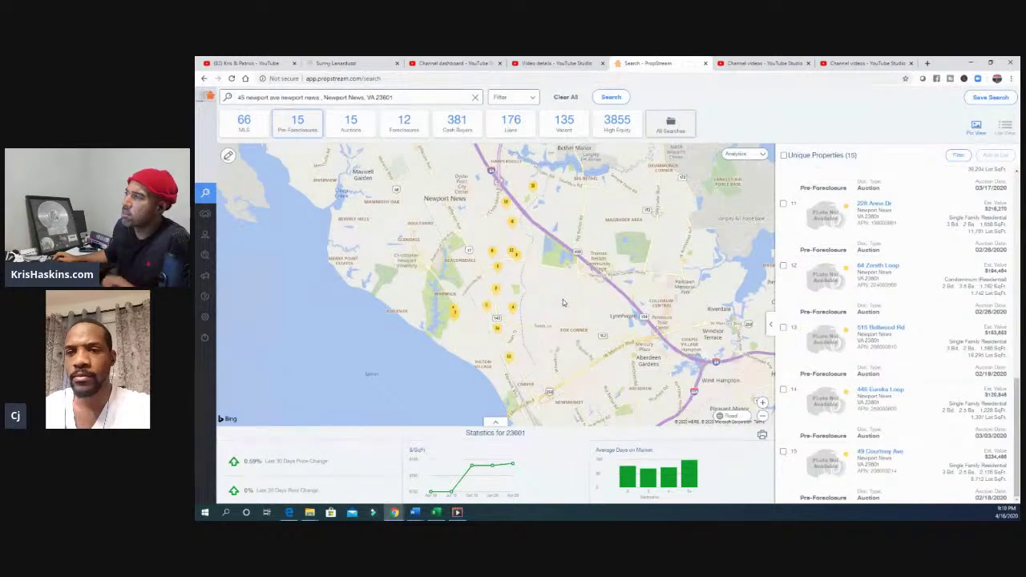
Step: Review the auction dates and estimated values of the pre-foreclosure properties listed for Newport News 23601
scroll(562, 302, "up", 1)
scroll(562, 299, "down", 1)
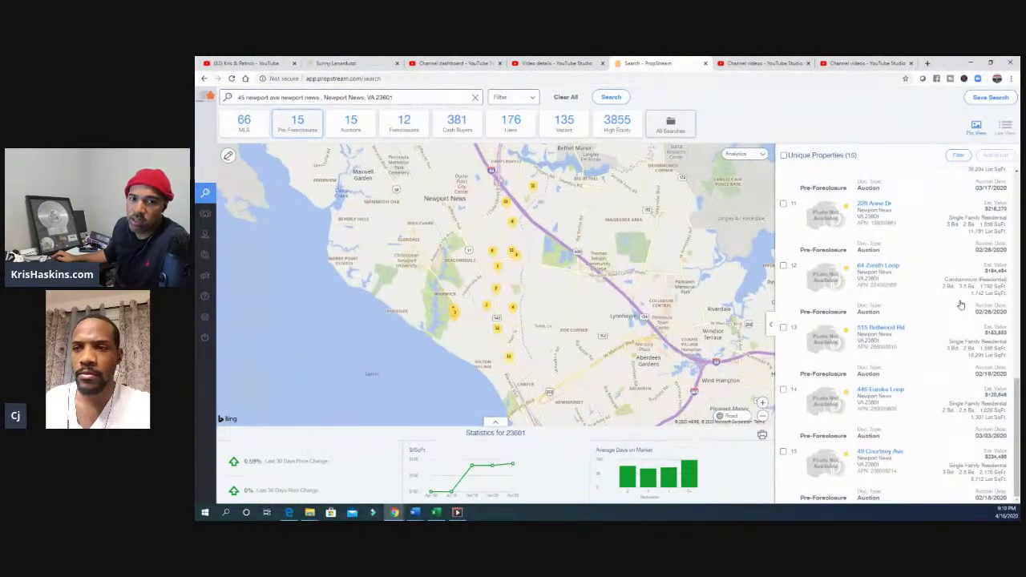
scroll(960, 304, "up", 1)
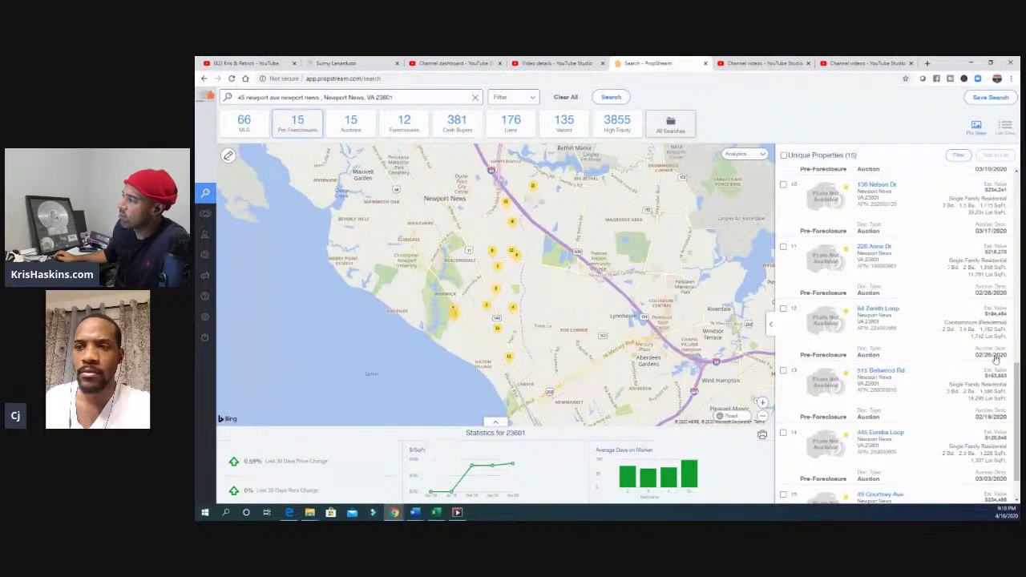
scroll(985, 375, "down", 1)
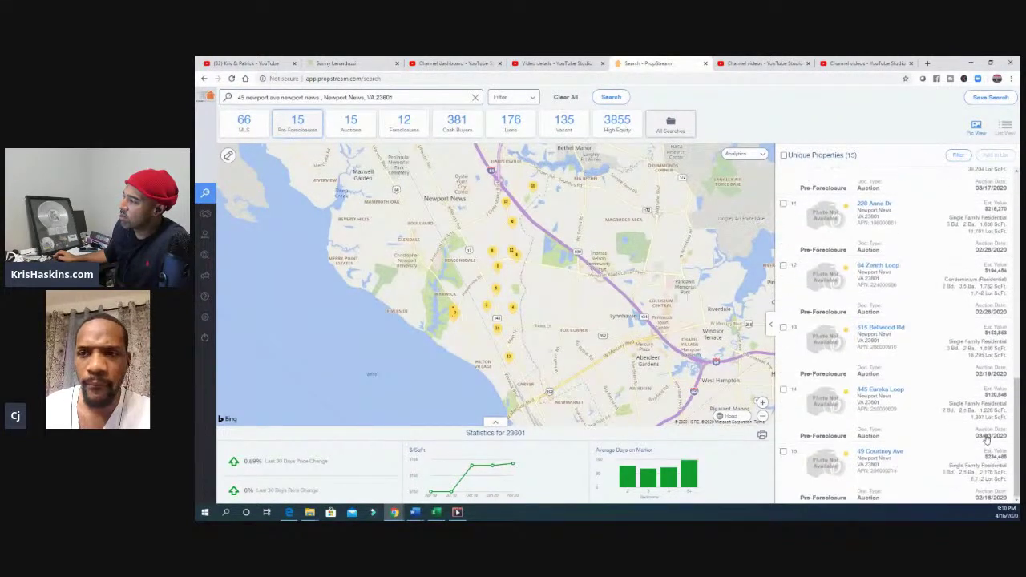
scroll(983, 373, "up", 4)
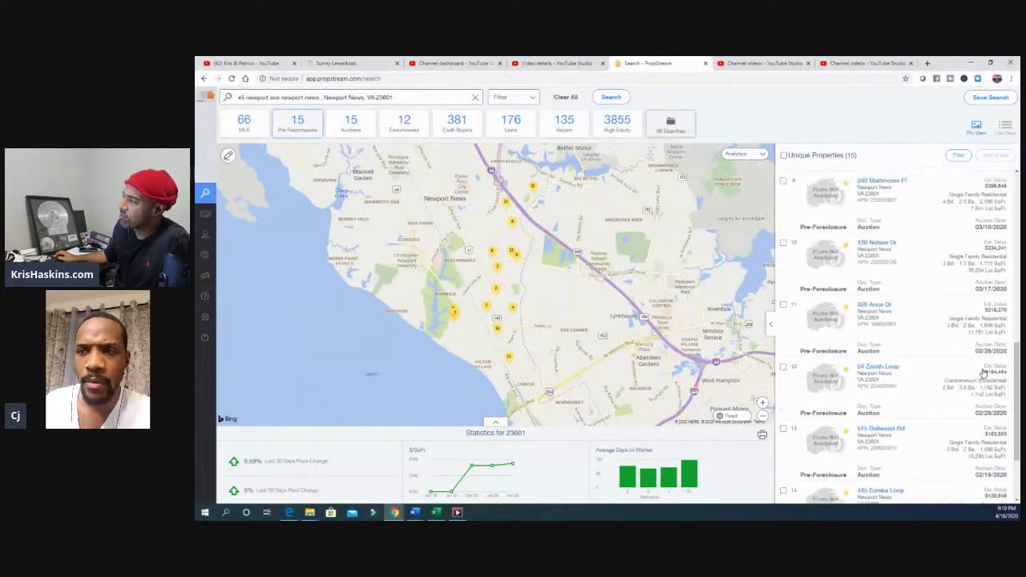
scroll(987, 376, "up", 4)
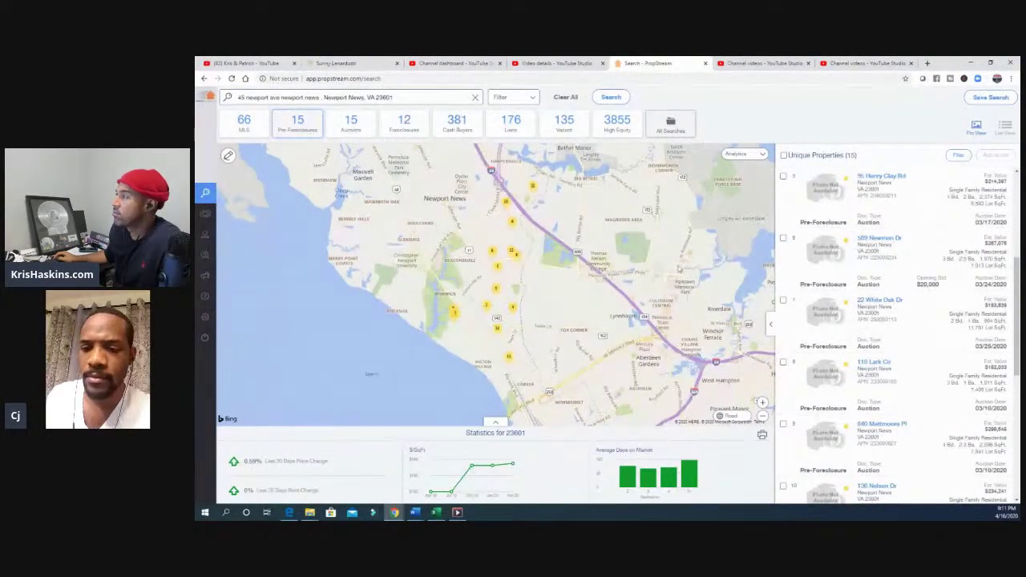
Step: Replace the Newport News search location with Hampton, VA and run the property search
left_click_drag(678, 270, 588, 286)
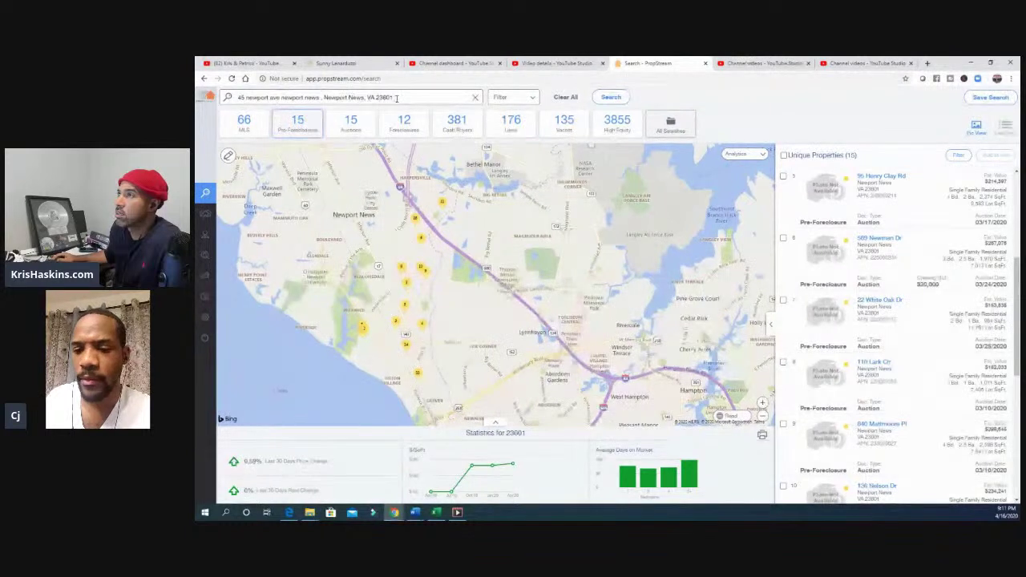
left_click_drag(396, 98, 250, 97)
key("BackSpace")
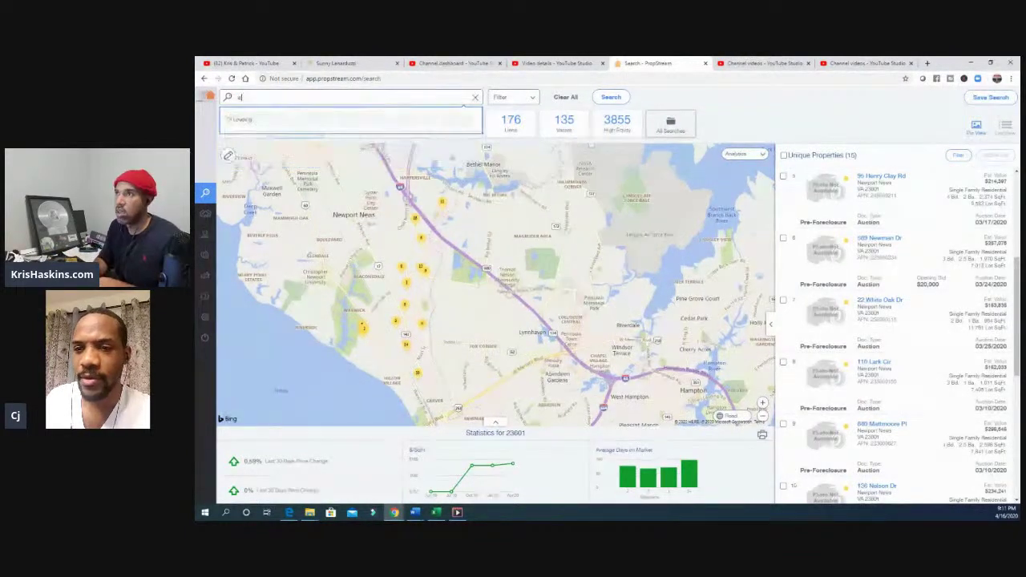
type("hampton, va")
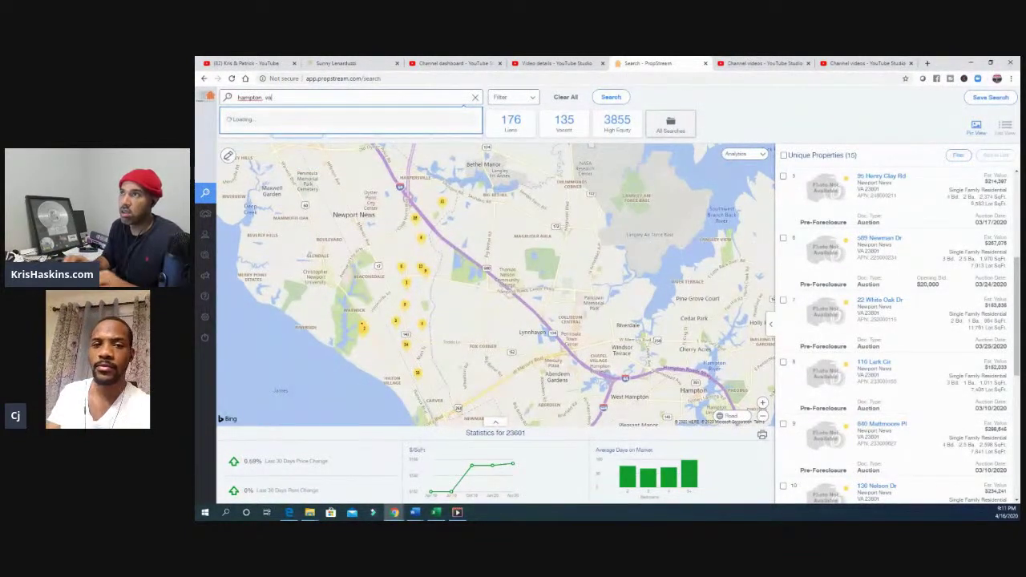
key("Return")
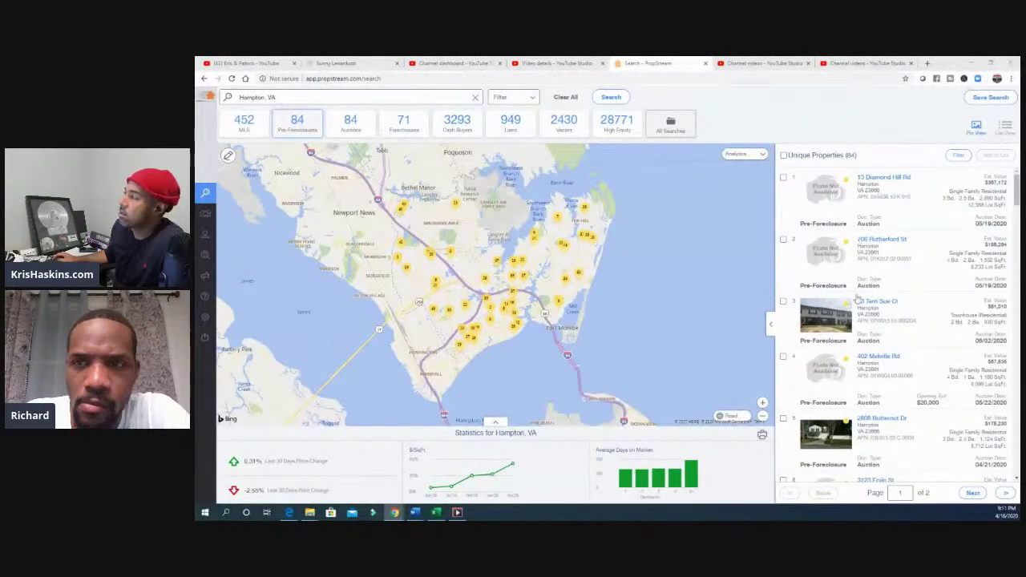
Step: Examine the auction dates, estimated values and opening bids of the pre-foreclosure properties listed for Hampton
scroll(939, 280, "down", 1)
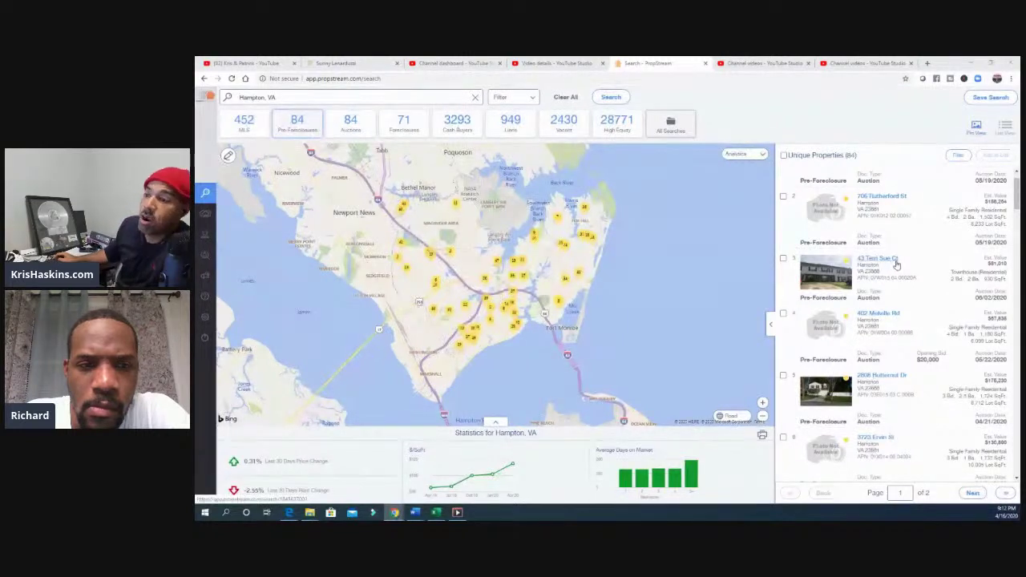
scroll(939, 265, "down", 2)
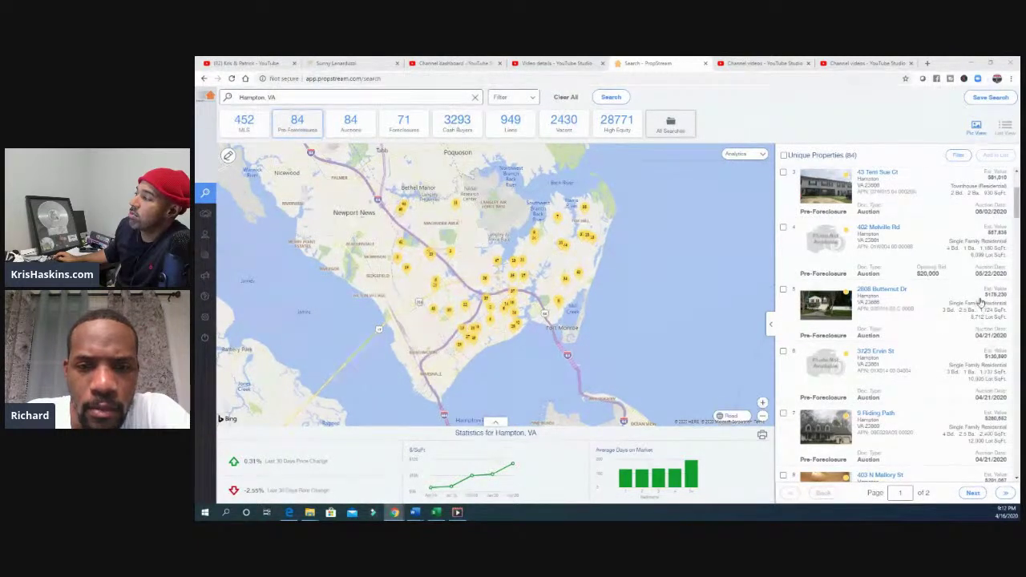
scroll(992, 337, "down", 2)
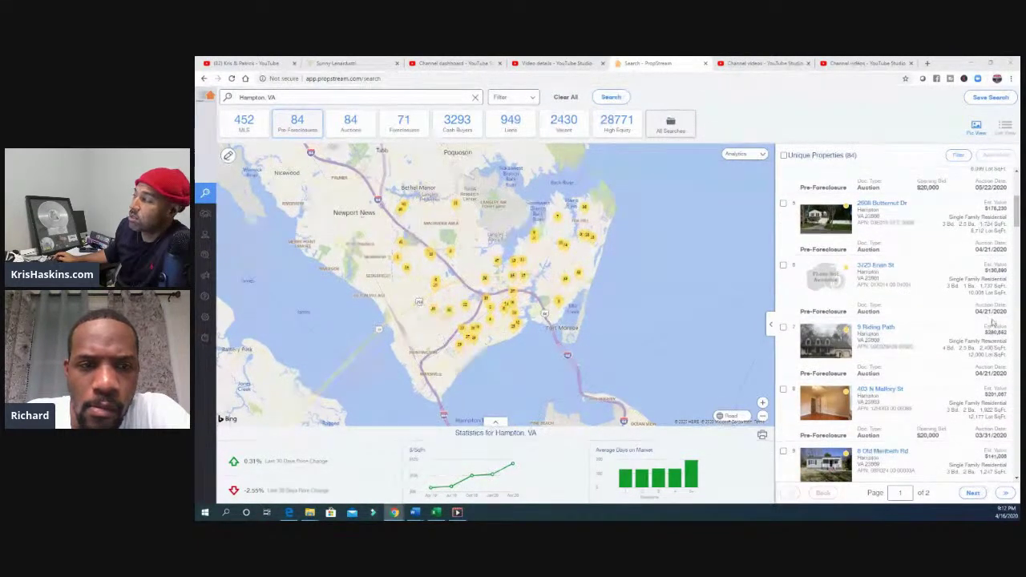
scroll(992, 319, "down", 1)
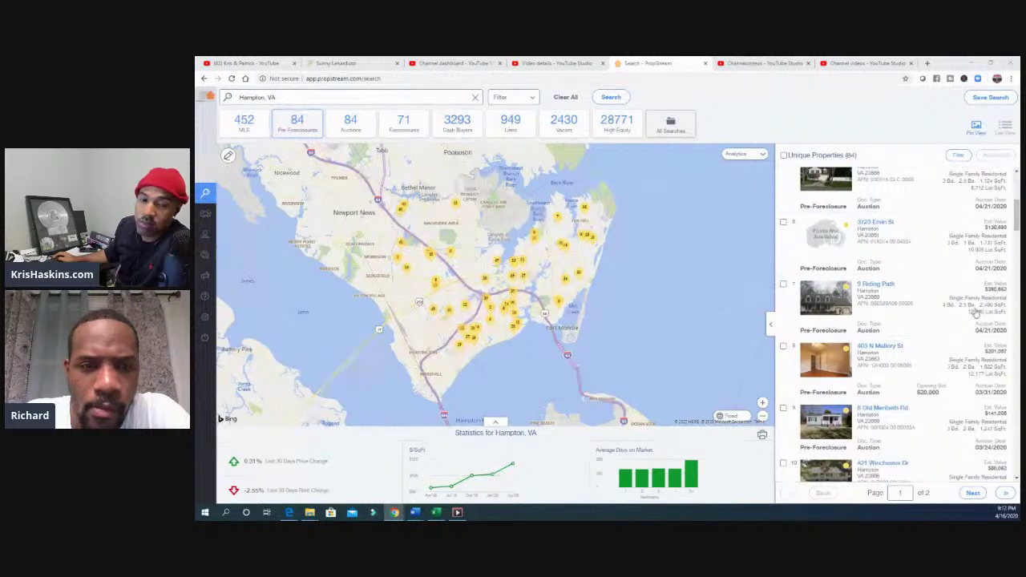
scroll(991, 329, "down", 1)
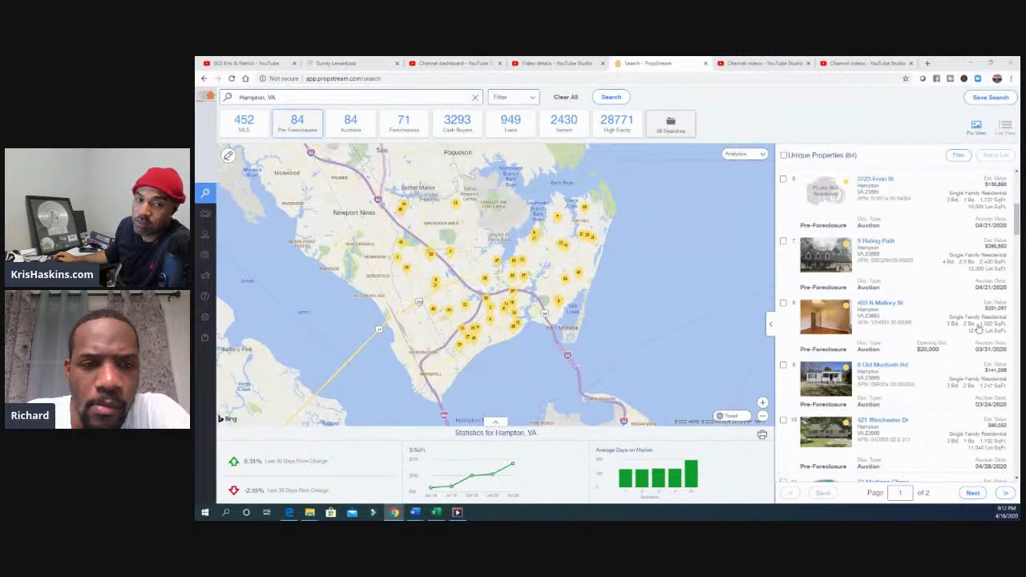
scroll(952, 303, "down", 1)
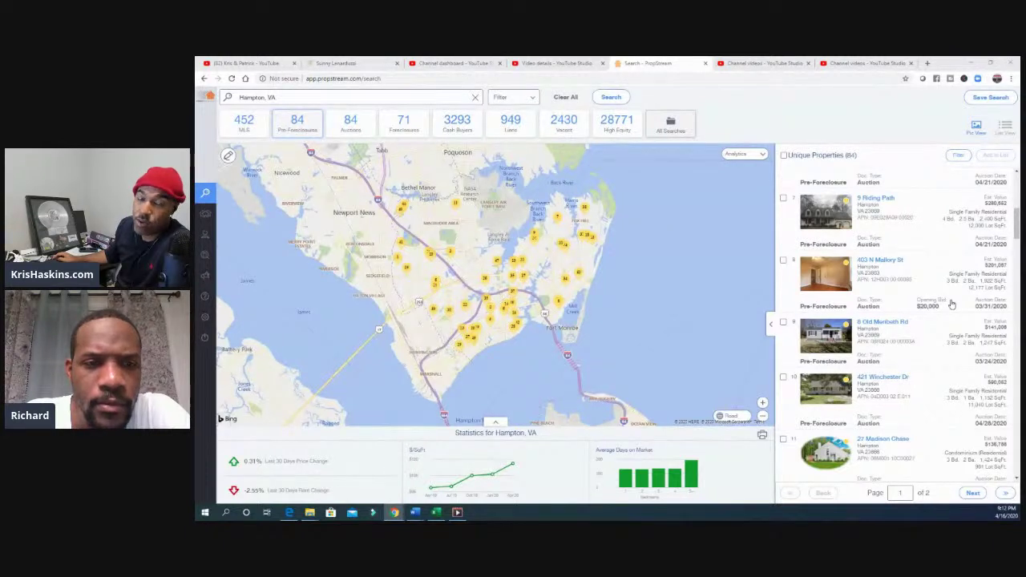
scroll(951, 303, "down", 2)
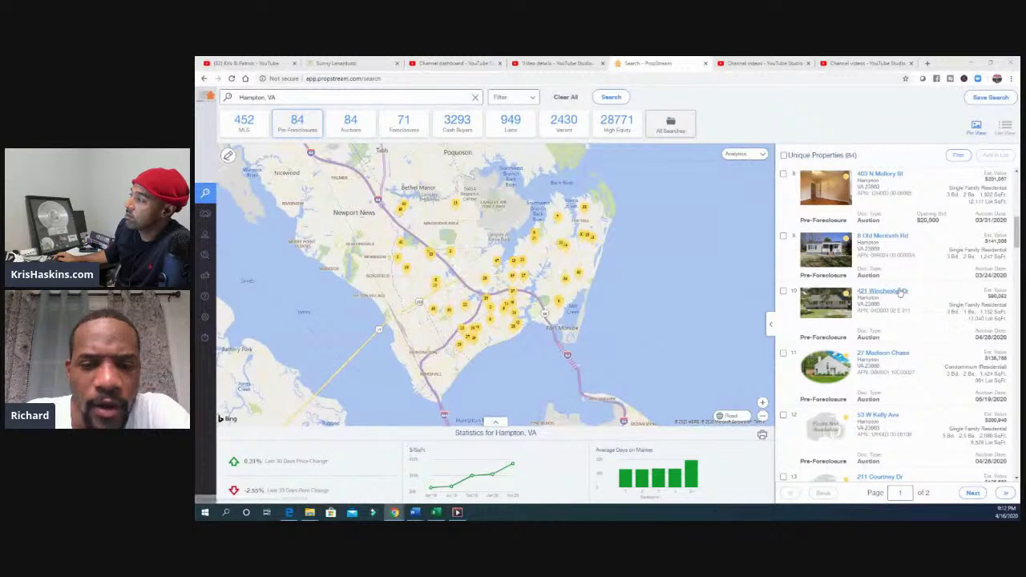
scroll(946, 341, "down", 1)
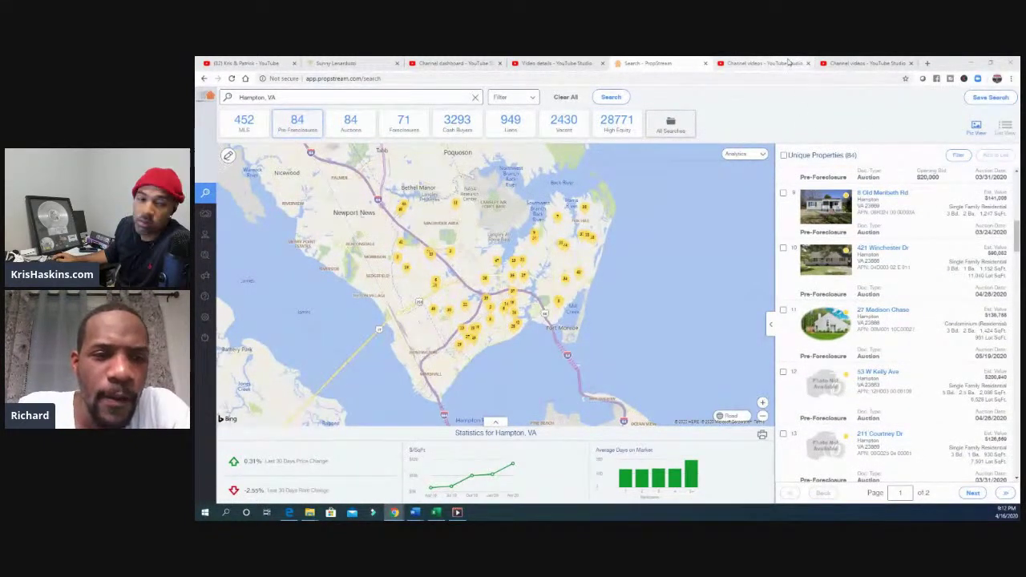
left_click(579, 63)
left_click(646, 63)
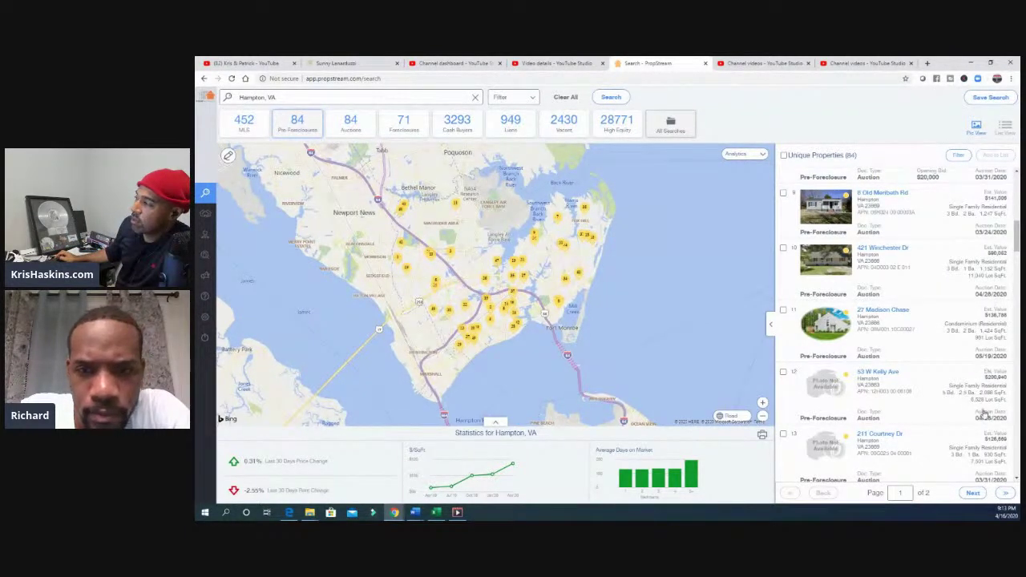
scroll(986, 368, "down", 1)
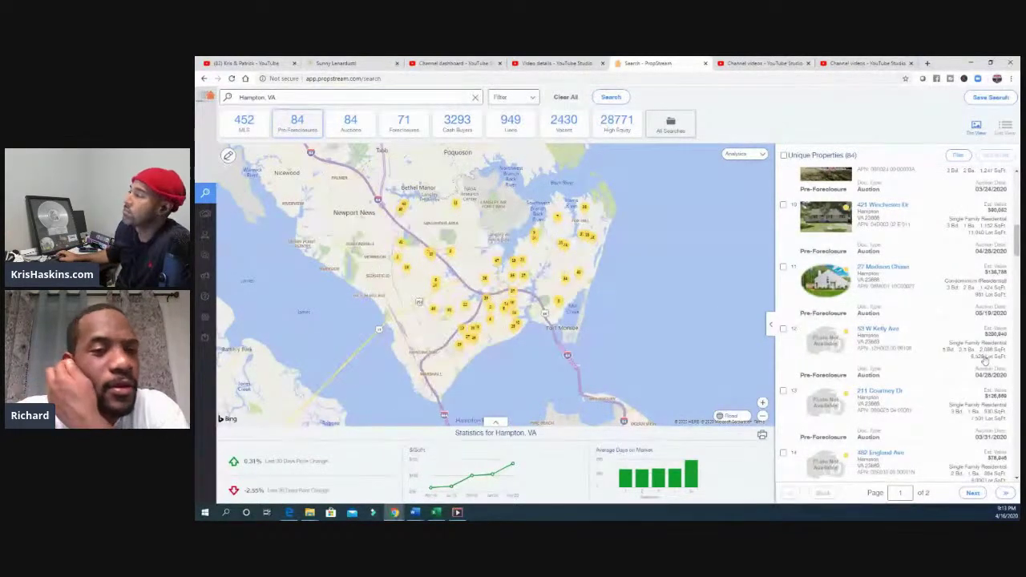
scroll(927, 325, "down", 1)
scroll(927, 326, "down", 1)
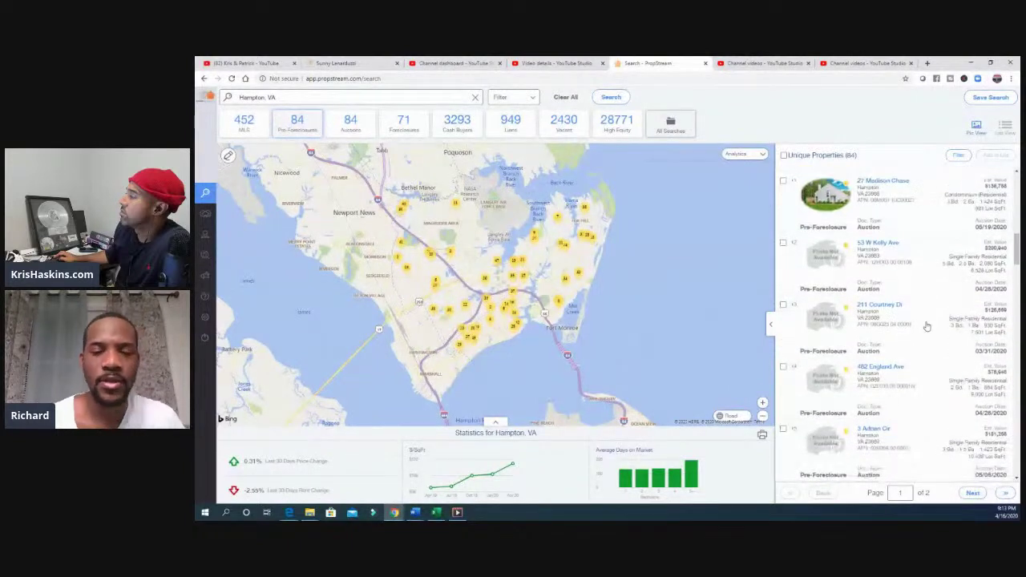
scroll(927, 327, "down", 2)
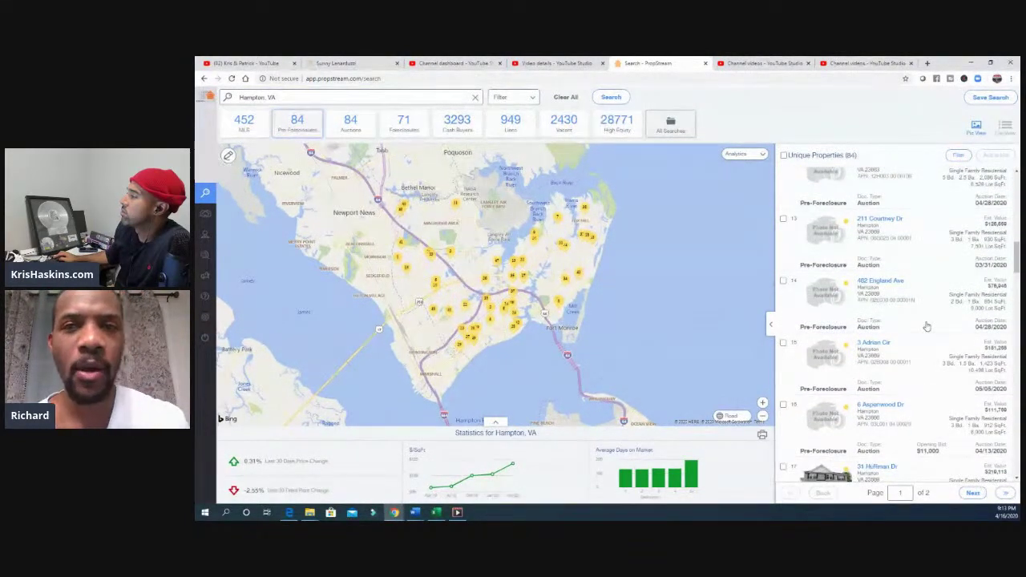
scroll(927, 327, "down", 3)
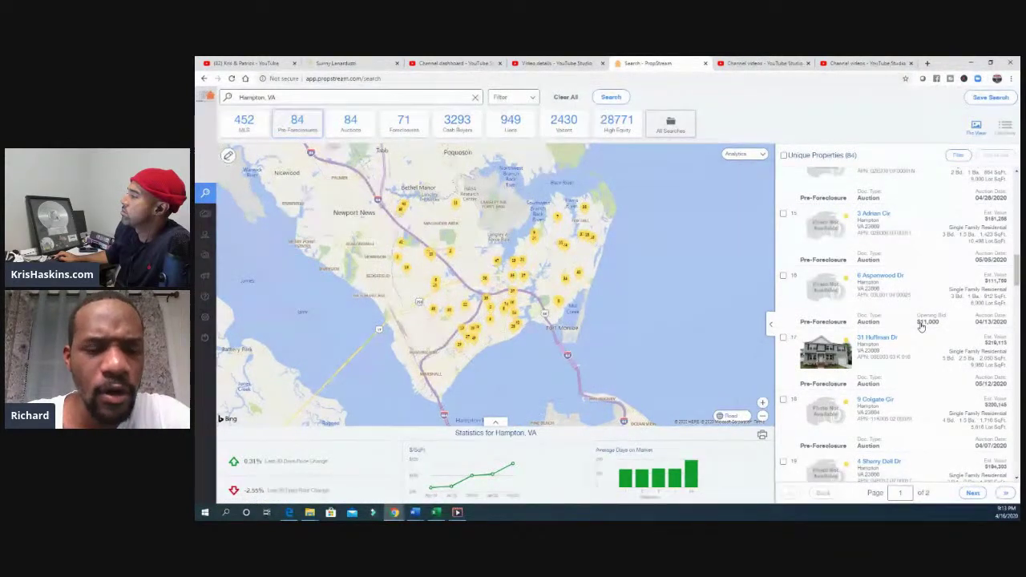
scroll(921, 327, "down", 2)
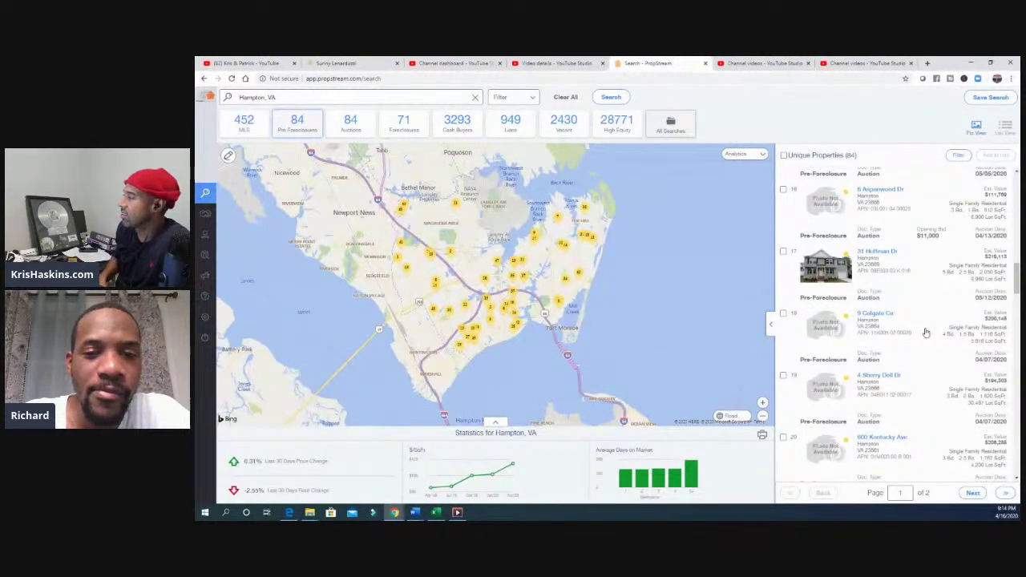
scroll(928, 331, "down", 3)
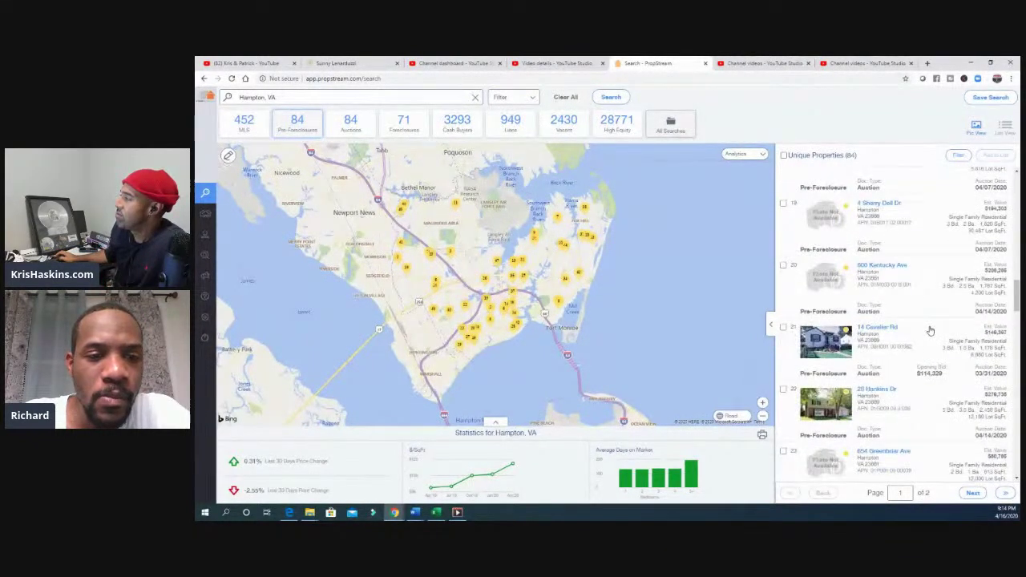
scroll(950, 343, "down", 1)
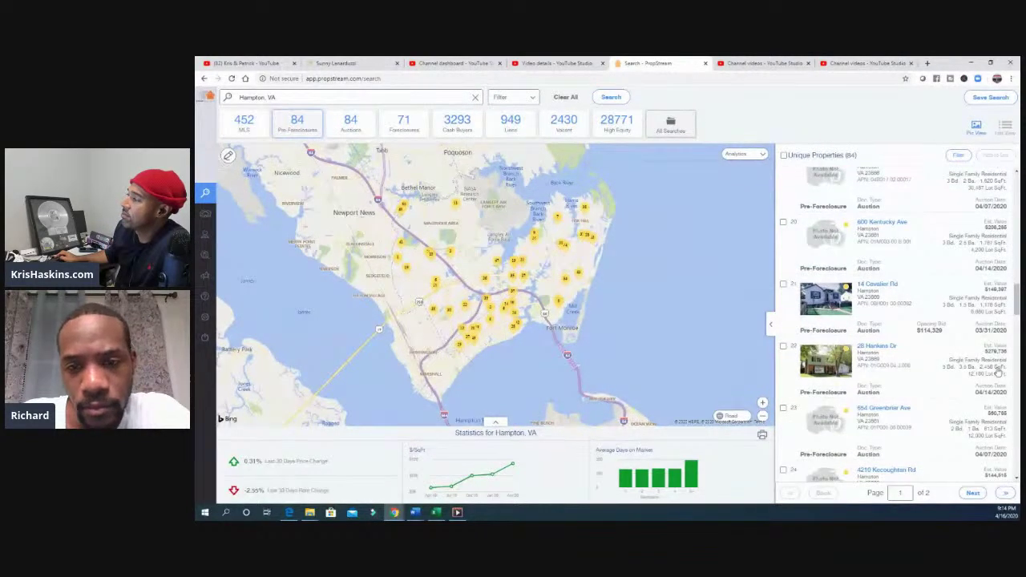
scroll(991, 376, "down", 2)
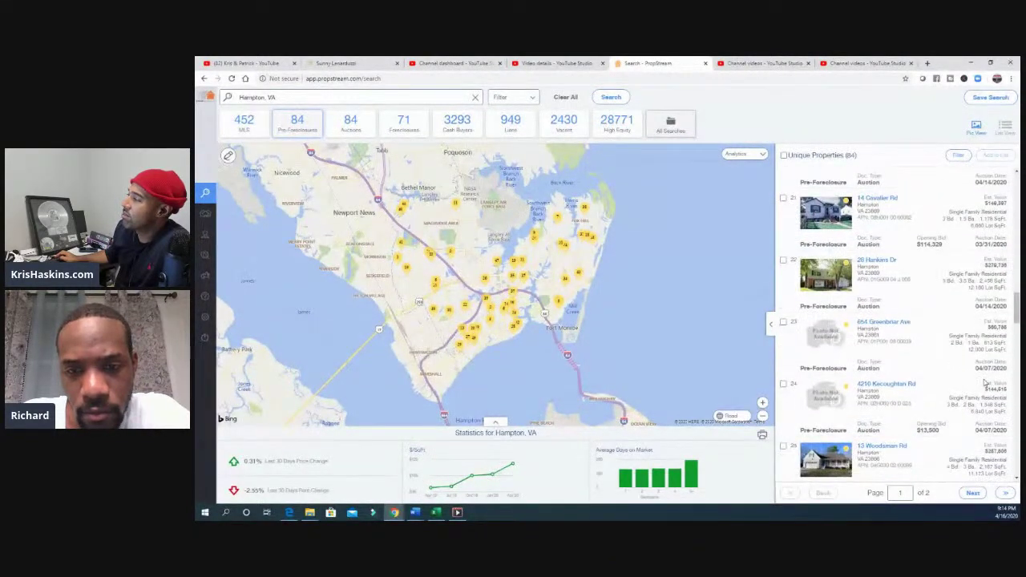
scroll(986, 377, "up", 8)
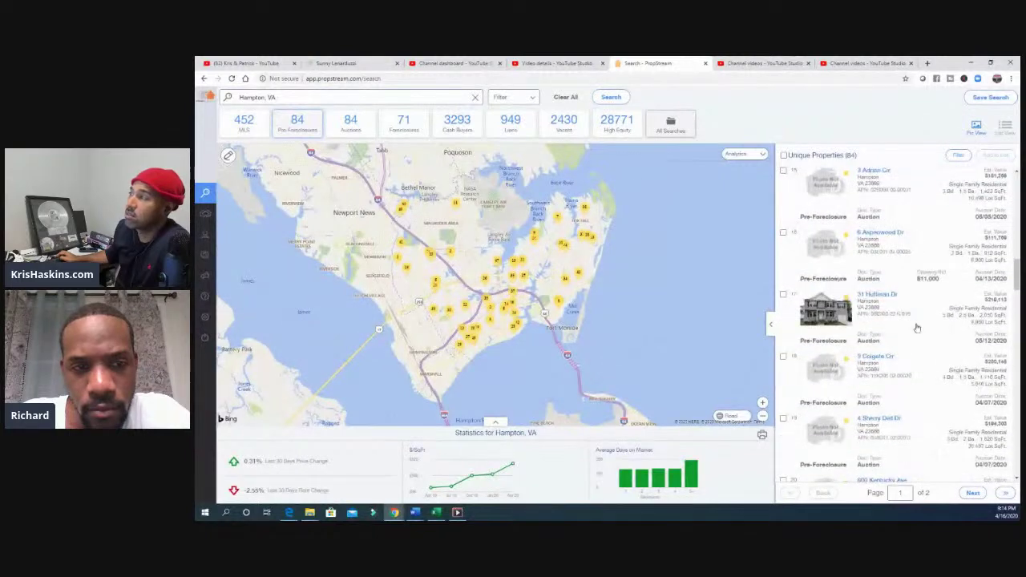
Step: Switch the Hampton results to vacant properties and preview one of them on the map
left_click(572, 128)
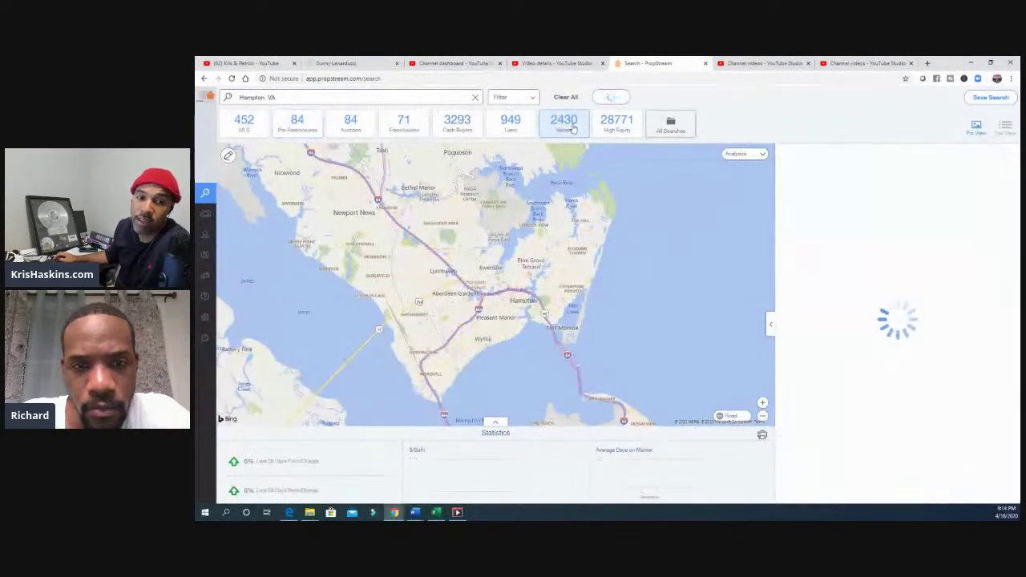
left_click(510, 299)
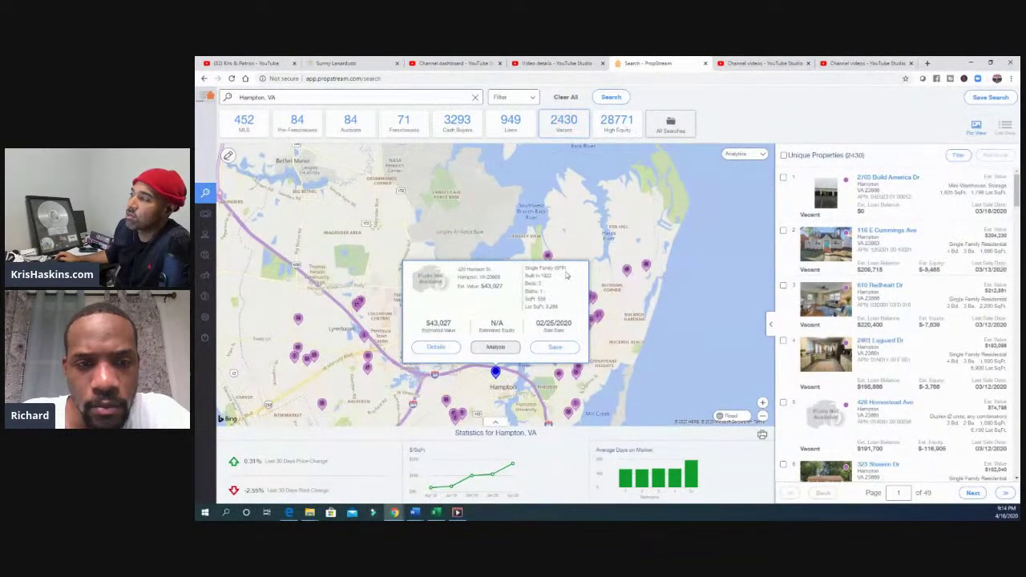
left_click(635, 305)
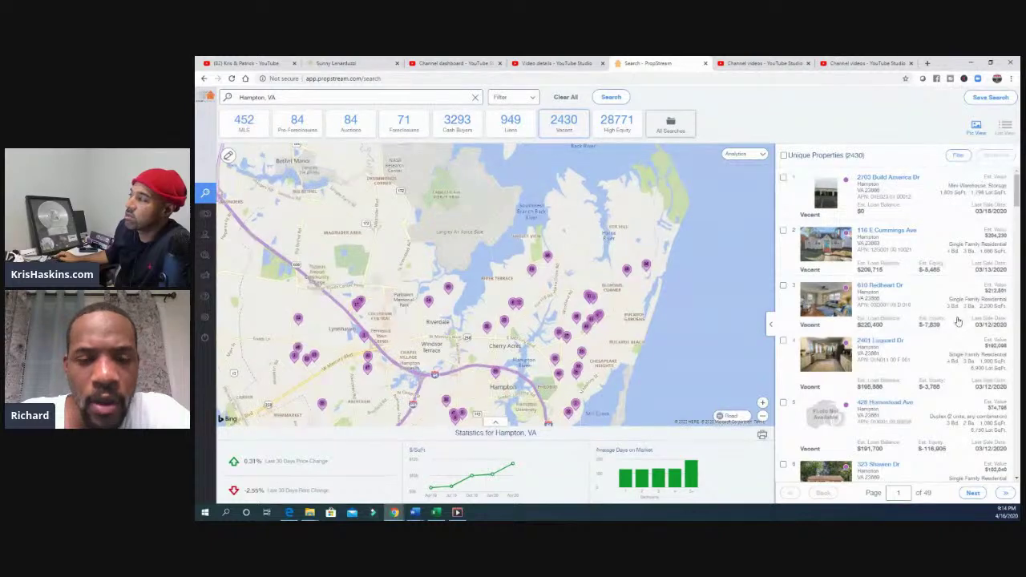
Step: Look through Hampton's vacant properties, checking their estimated loan balances, equity and last sale dates
scroll(956, 321, "down", 1)
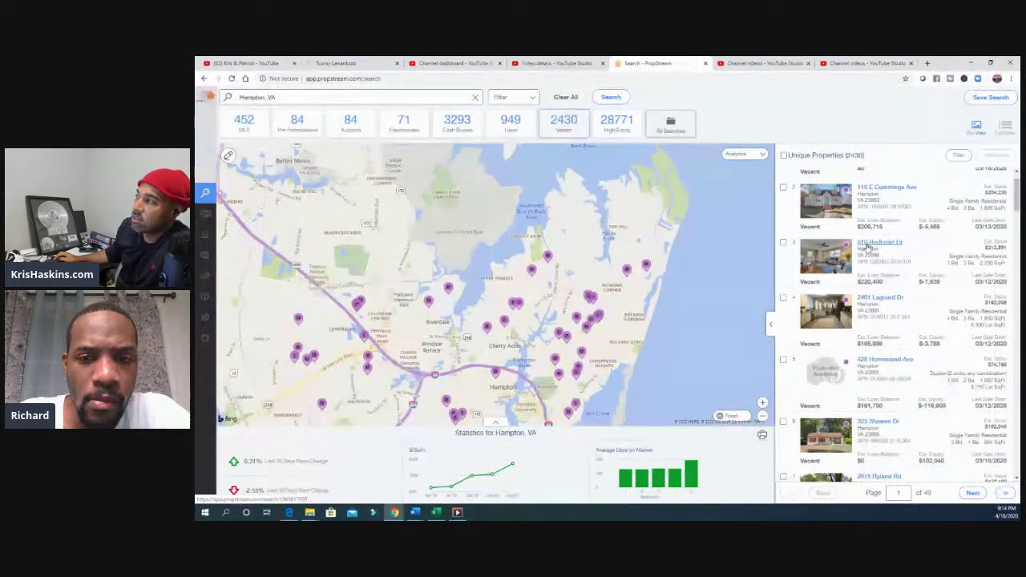
scroll(930, 276, "down", 3)
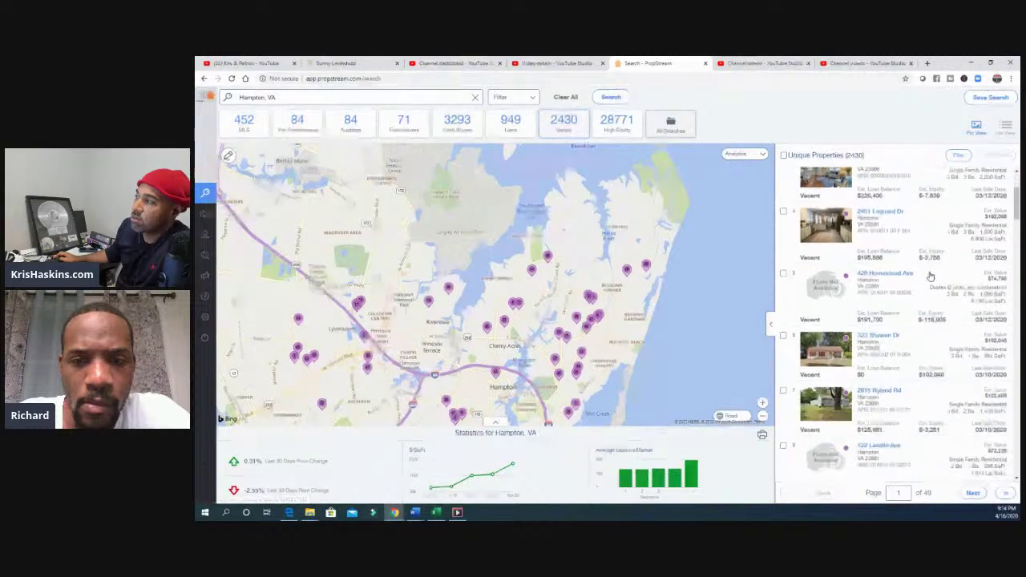
scroll(930, 276, "down", 4)
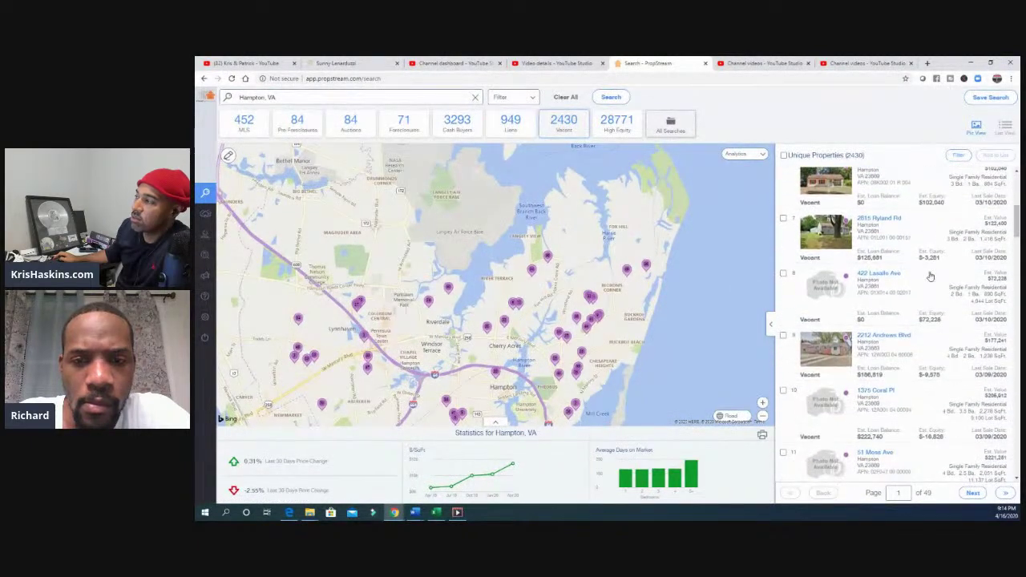
scroll(930, 275, "down", 1)
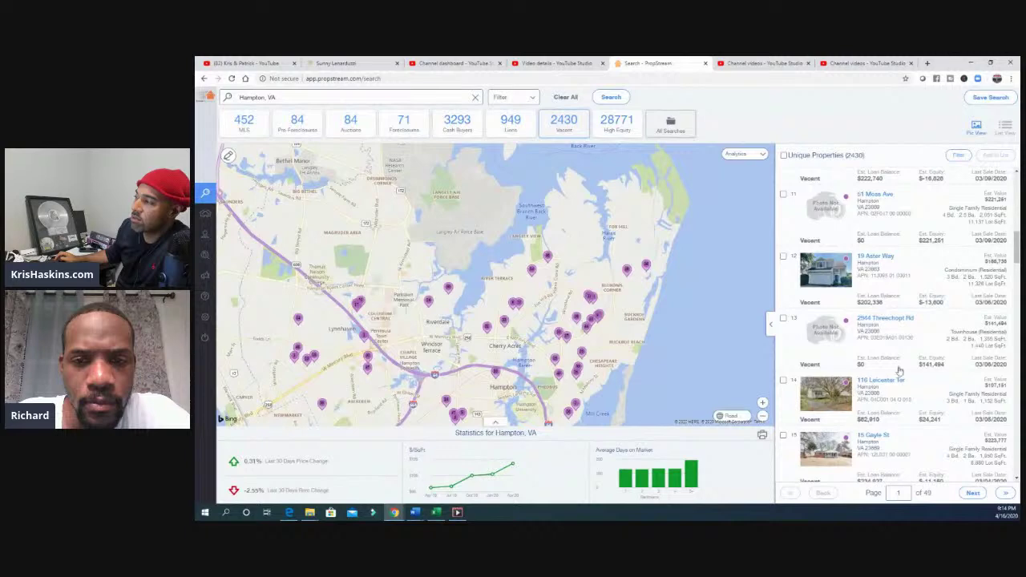
scroll(898, 360, "down", 2)
scroll(898, 361, "down", 3)
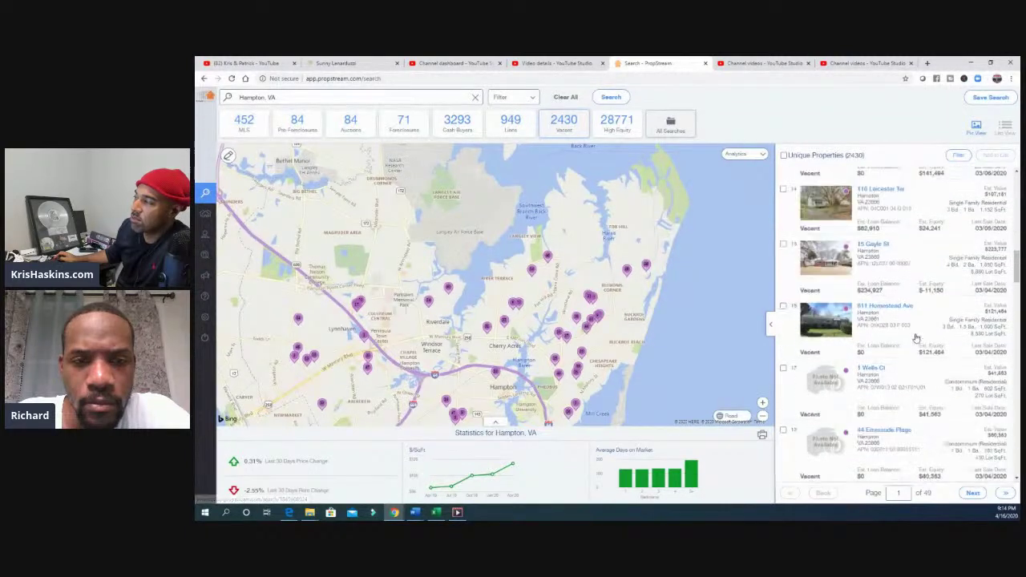
Step: Look further through Hampton's vacant listings, and check the property characteristics and mortgage info groups in the search filter options
scroll(916, 338, "down", 3)
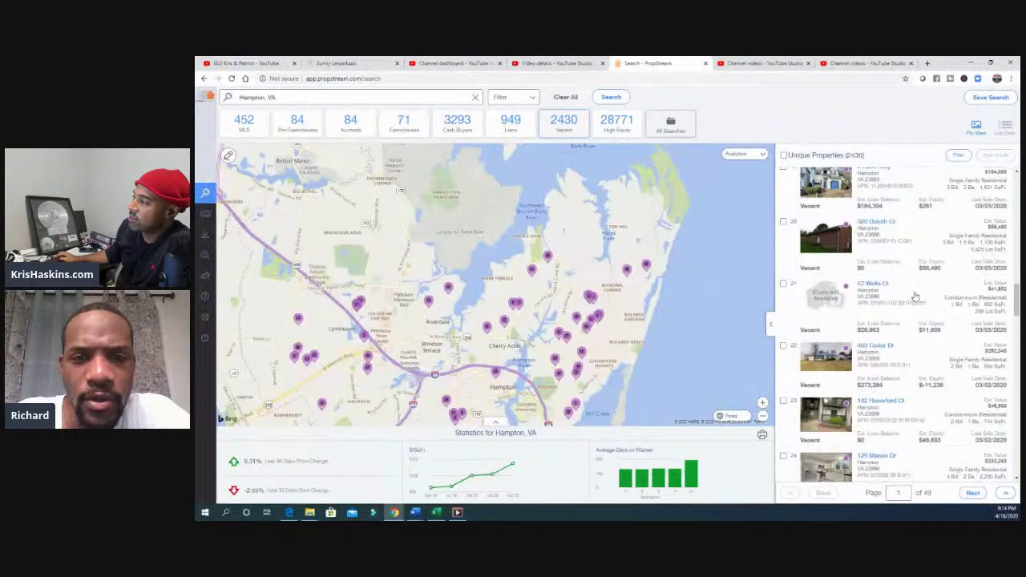
scroll(914, 297, "down", 3)
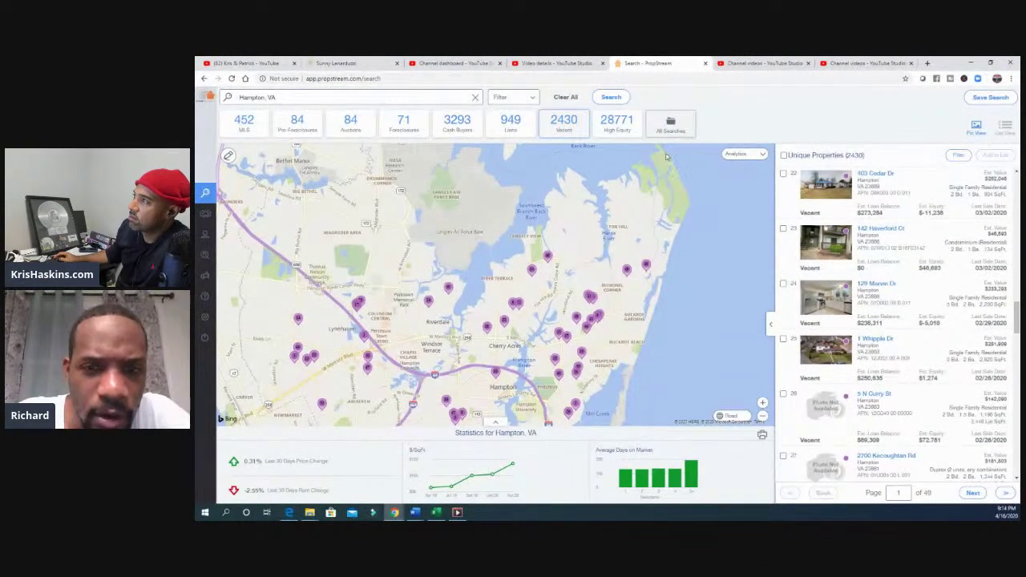
left_click(533, 98)
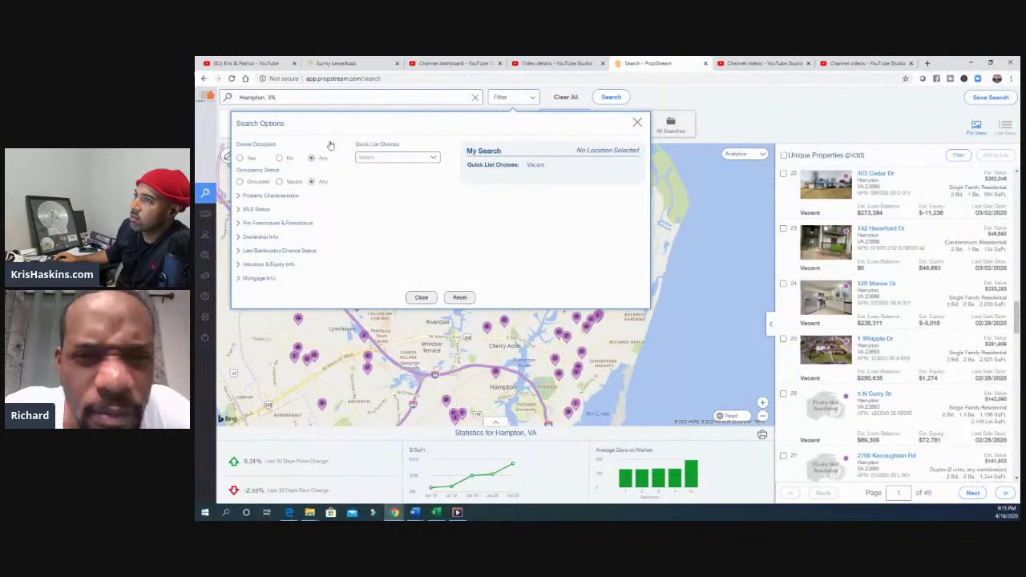
left_click(238, 196)
left_click(238, 197)
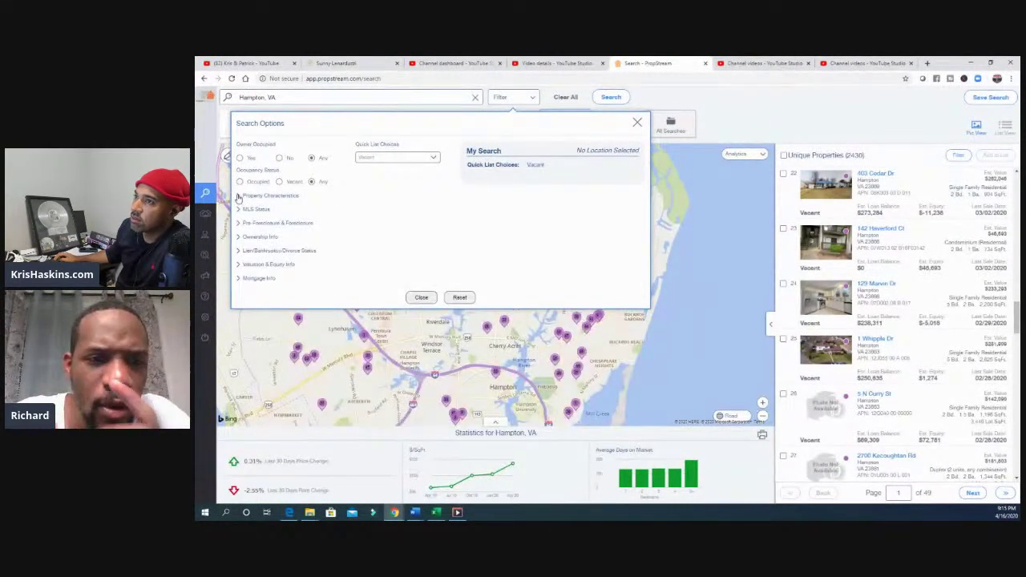
left_click(239, 278)
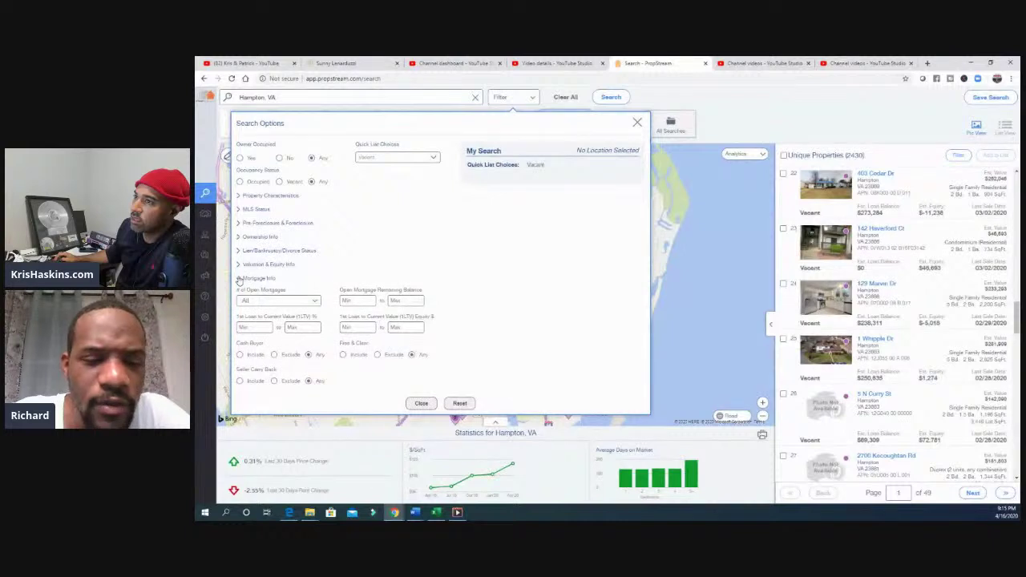
left_click(239, 278)
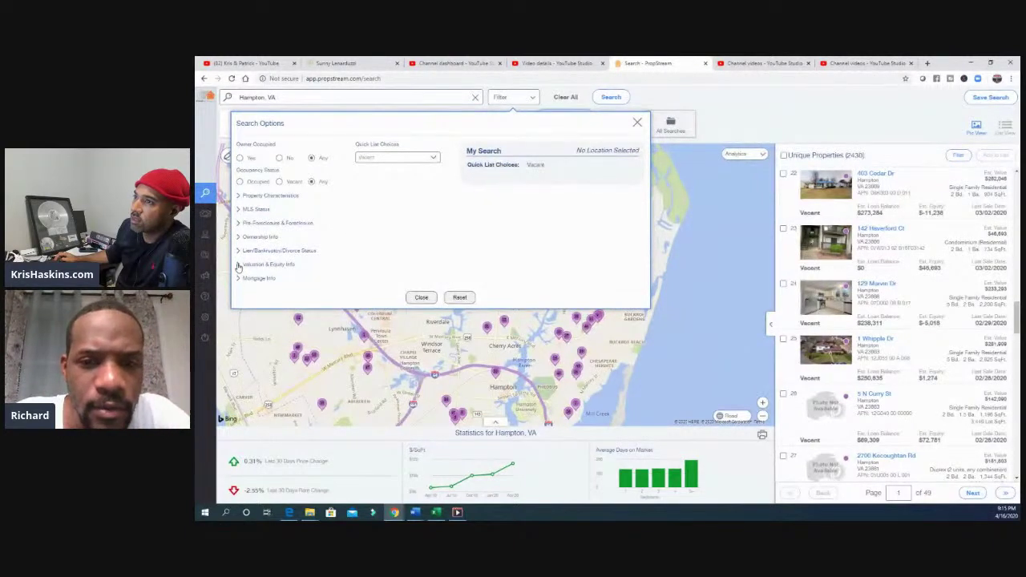
Step: Examine the lien, bankruptcy and divorce filter options, including the choices for quick target status
left_click(239, 251)
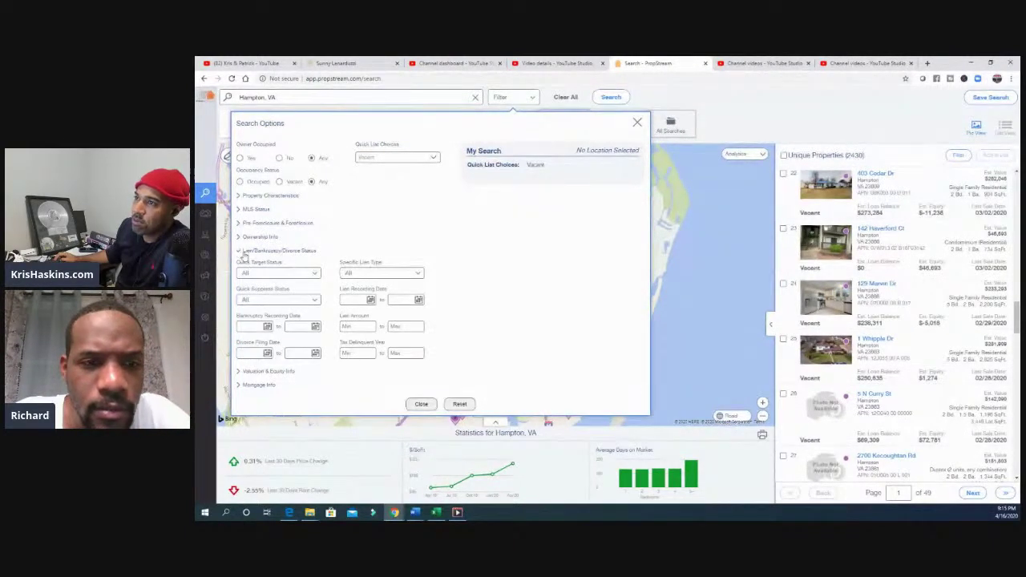
left_click(316, 275)
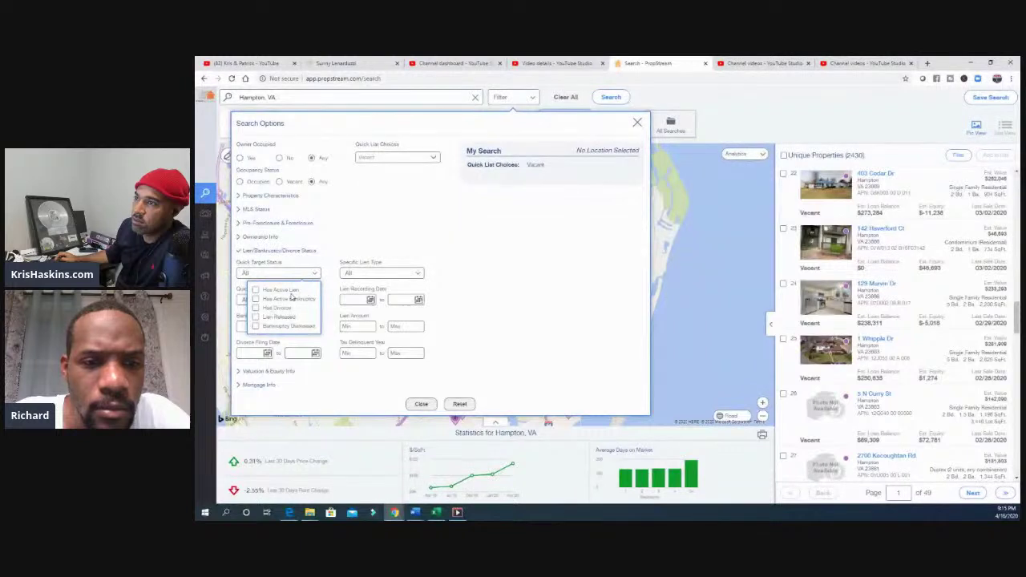
left_click(508, 307)
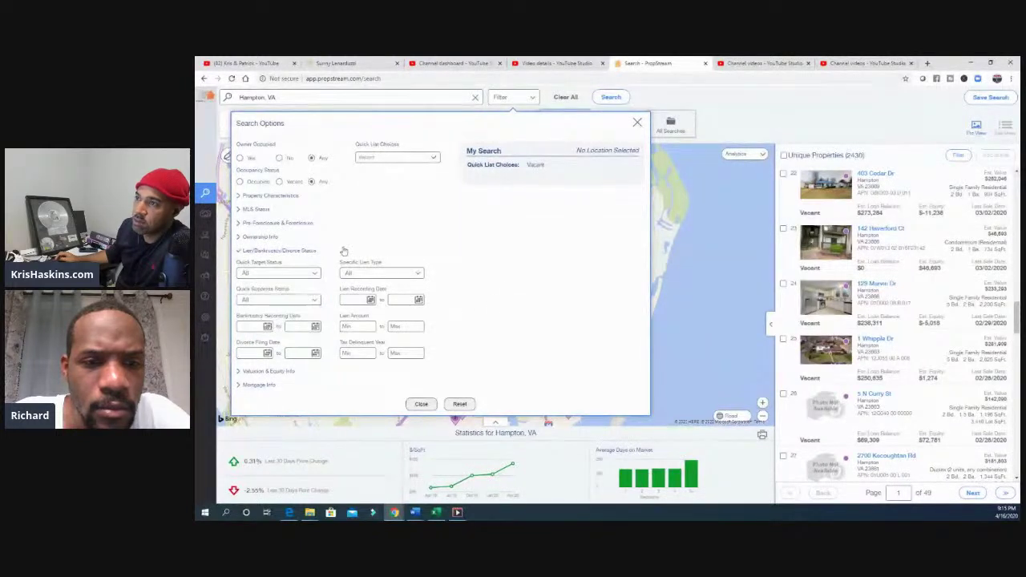
left_click(239, 252)
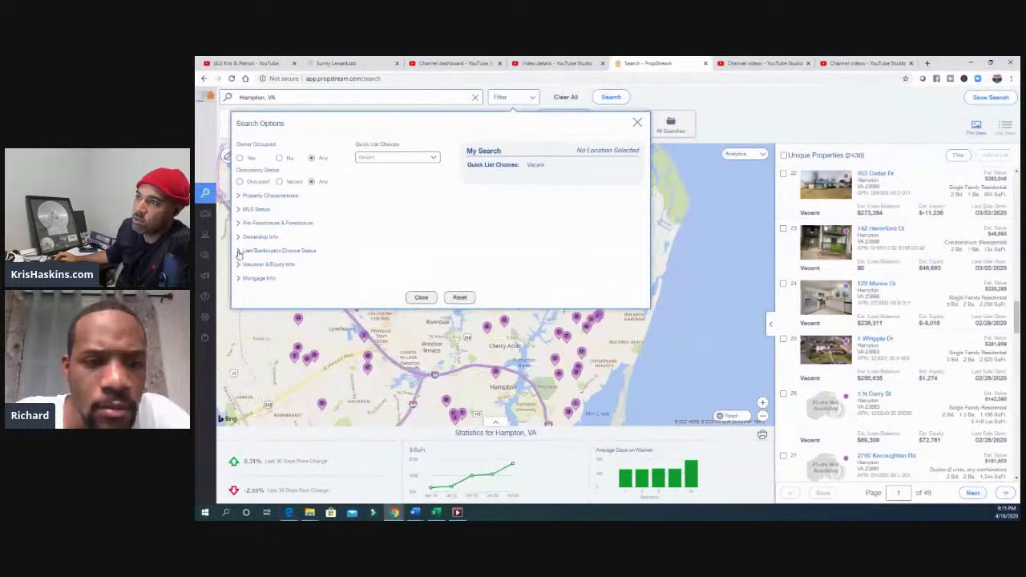
left_click(239, 252)
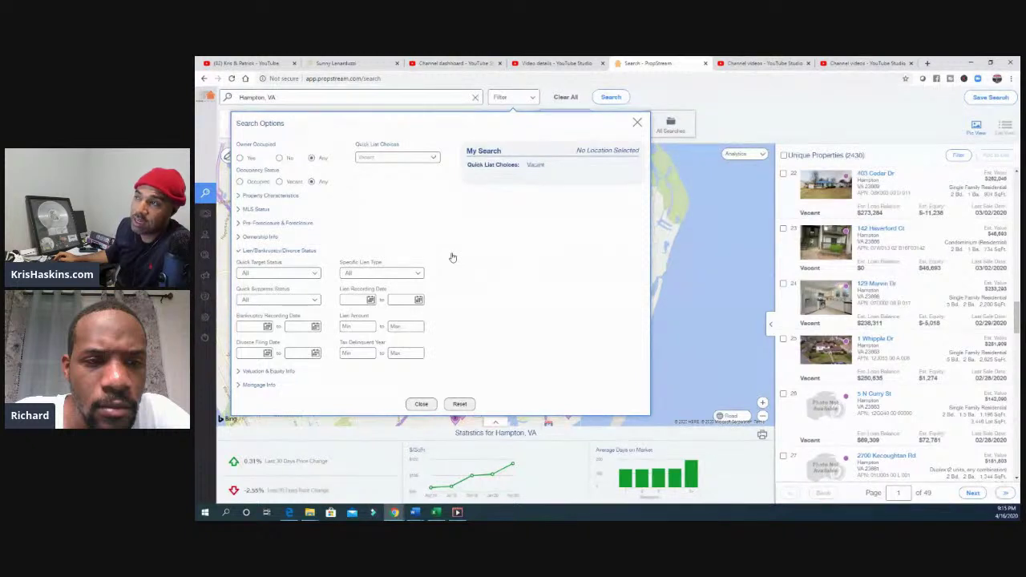
Step: View the available quick list choices and close the search options without applying a filter
left_click(432, 158)
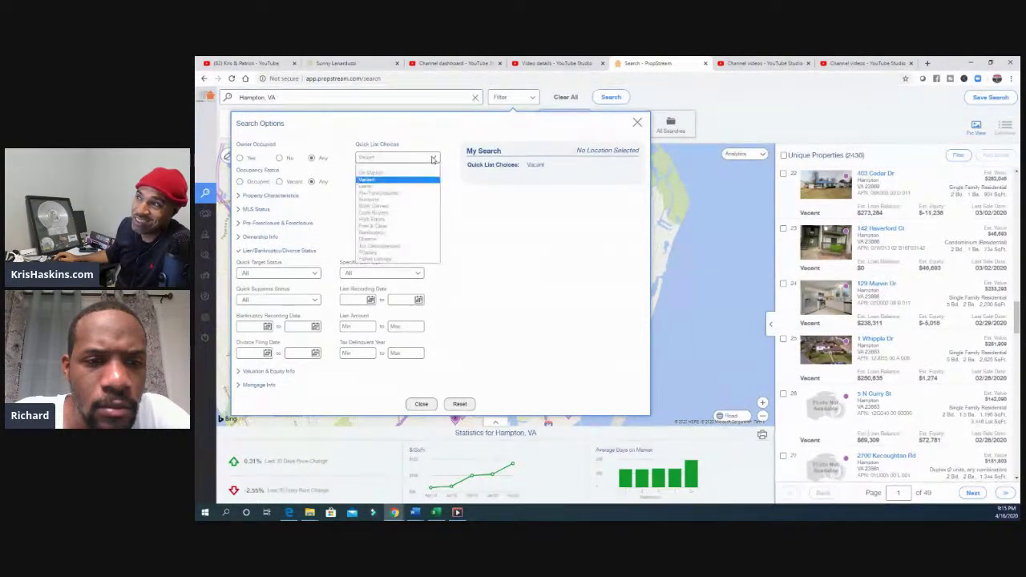
left_click(474, 234)
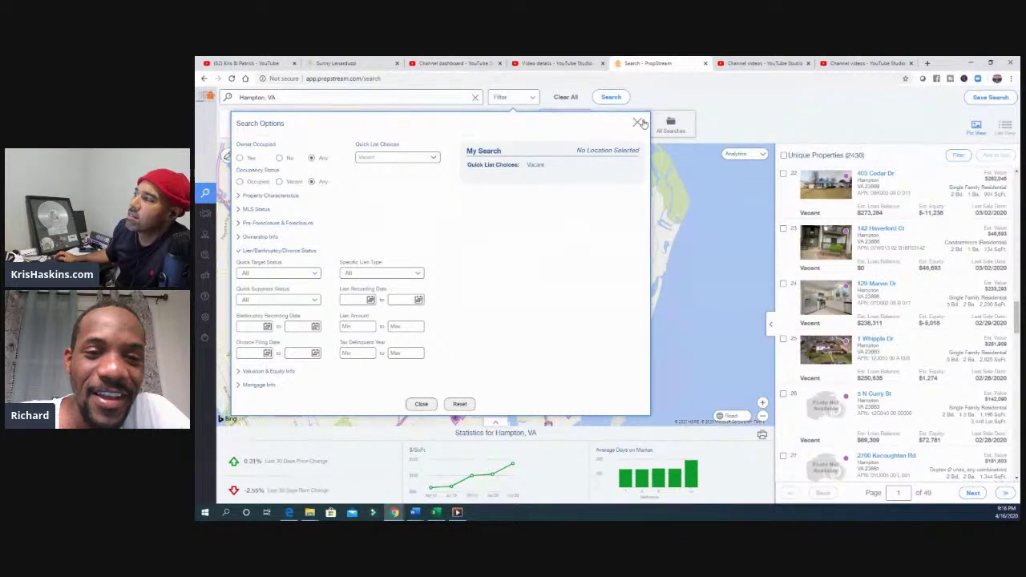
left_click(638, 124)
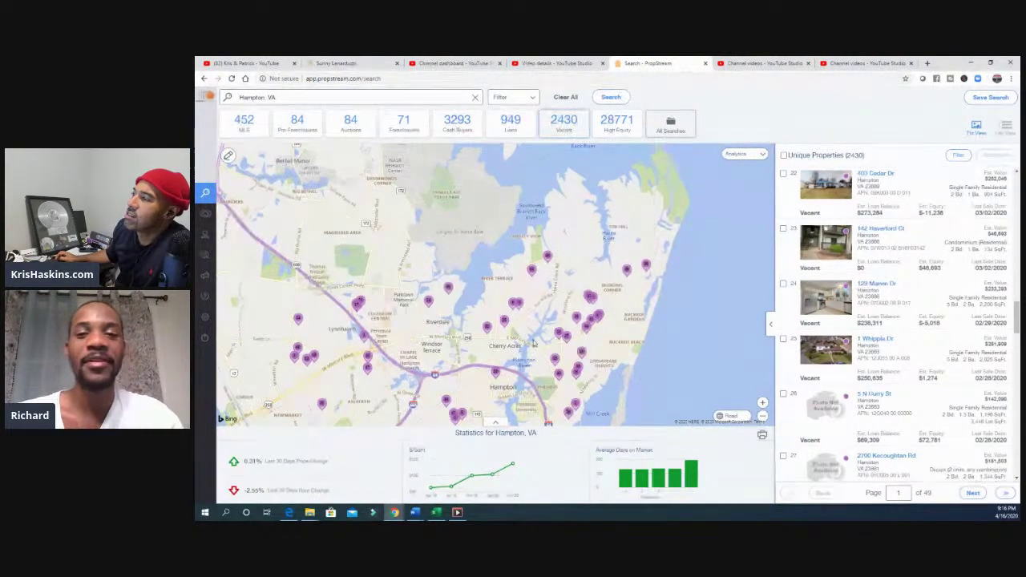
left_click(291, 97)
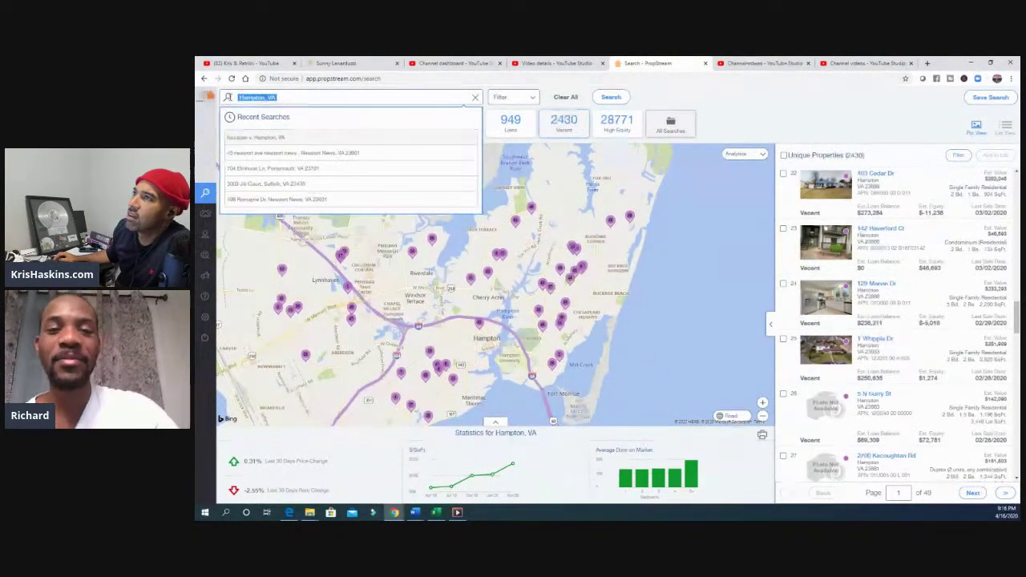
left_click(743, 108)
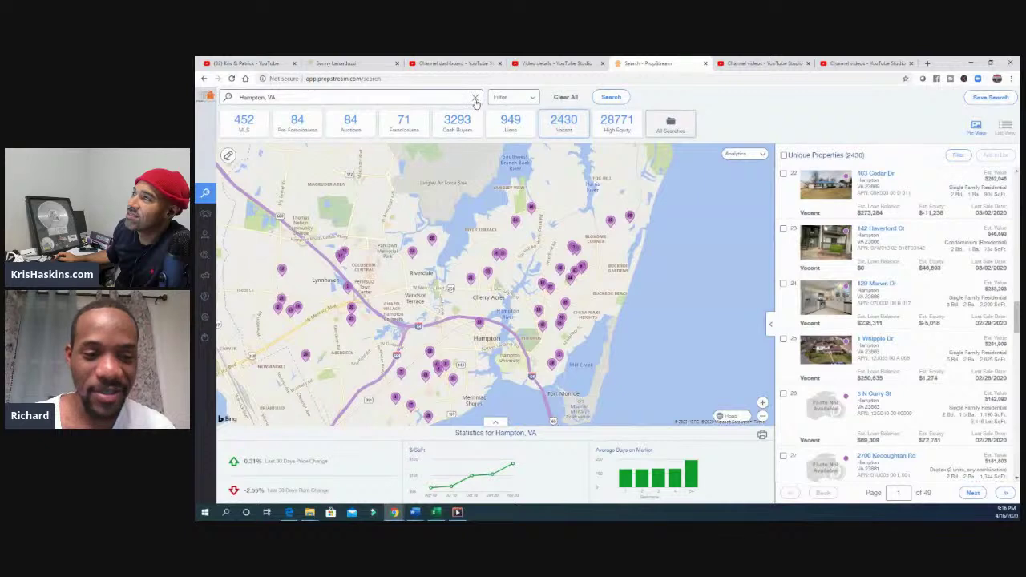
left_click(765, 62)
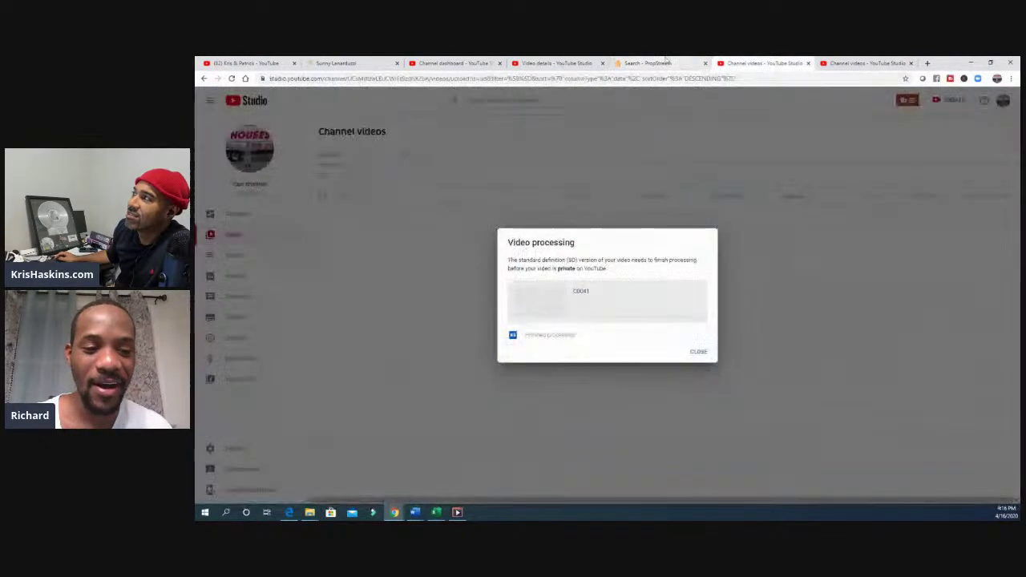
left_click(657, 62)
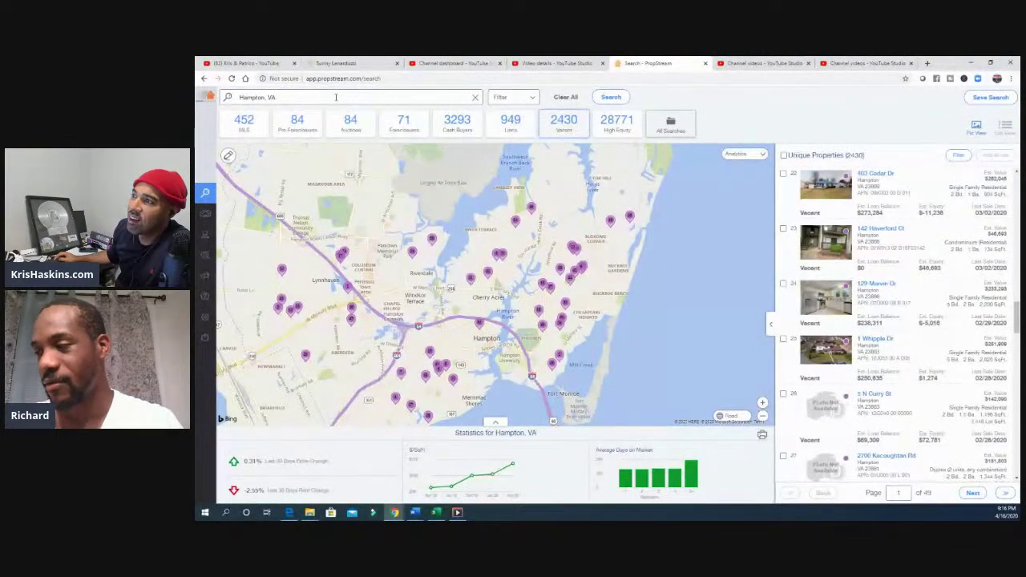
Step: Look over the vacant properties around West Hampton on the map and switch the Hampton results to MLS listings
scroll(457, 345, "up", 1)
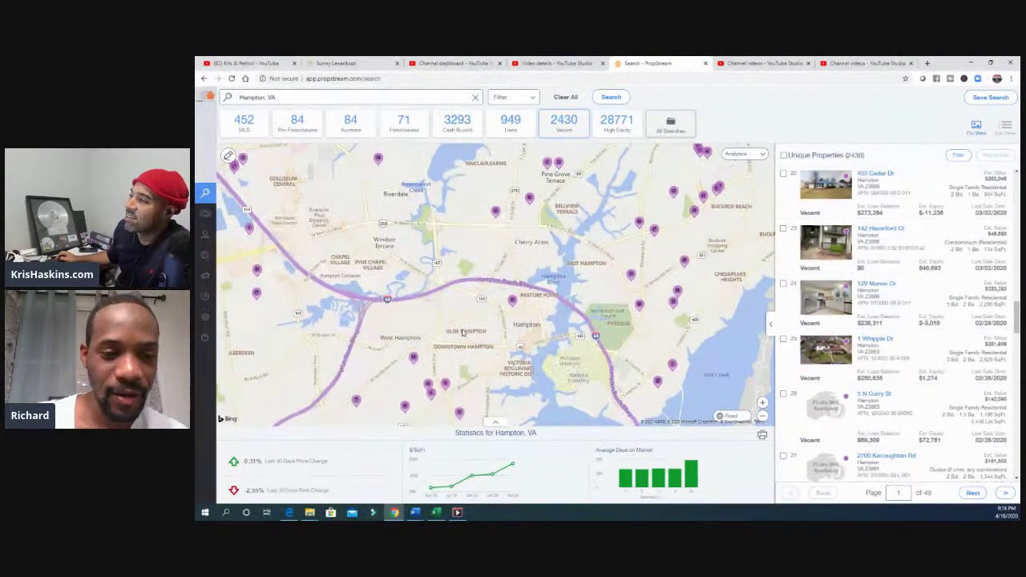
left_click_drag(462, 332, 484, 298)
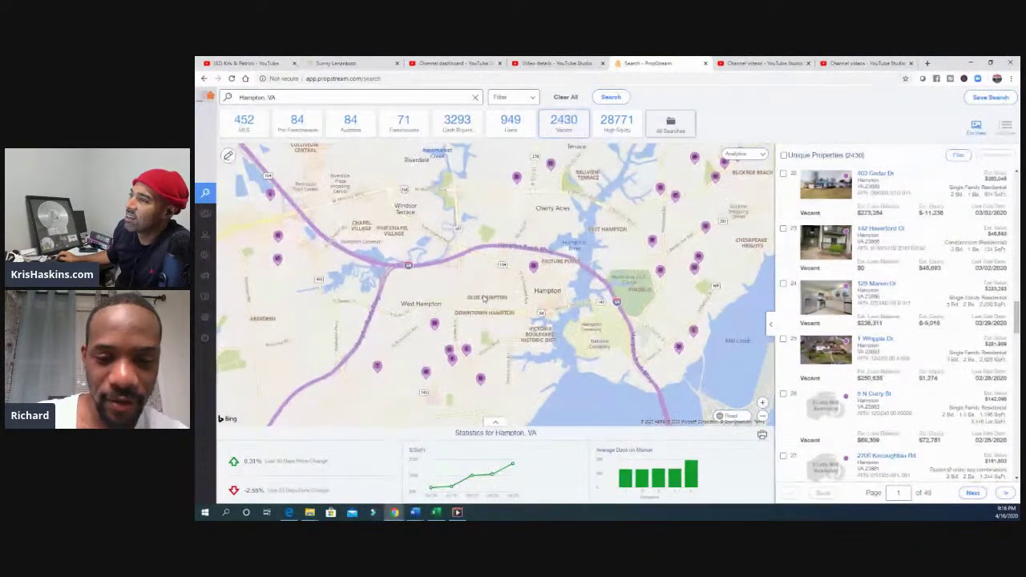
left_click_drag(484, 297, 508, 281)
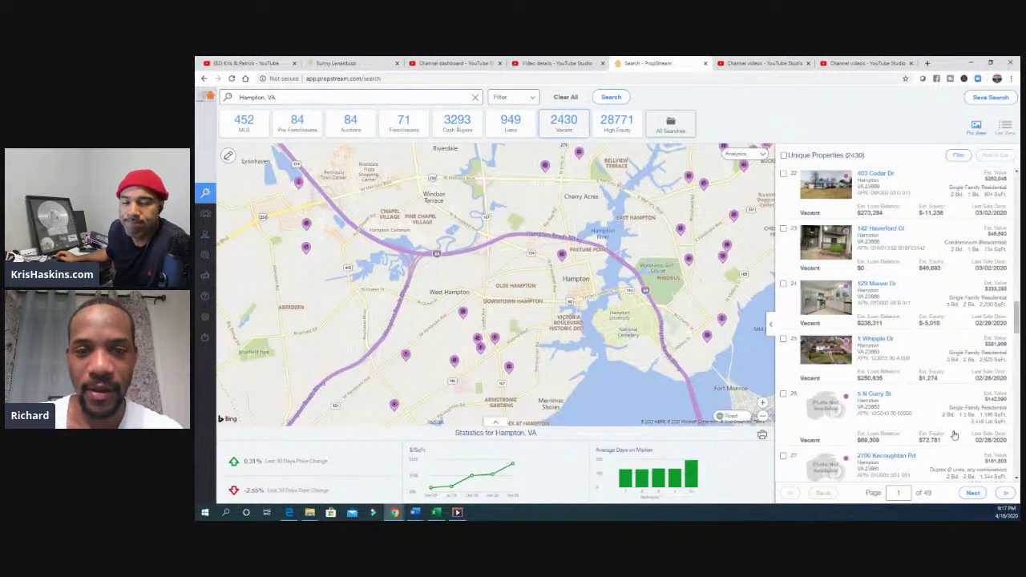
left_click_drag(528, 306, 610, 269)
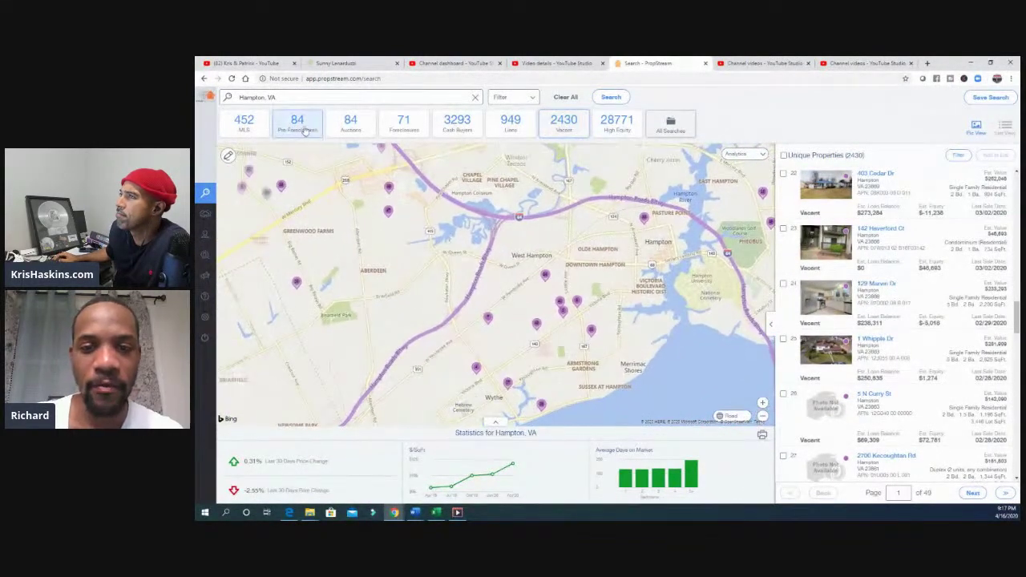
left_click(244, 122)
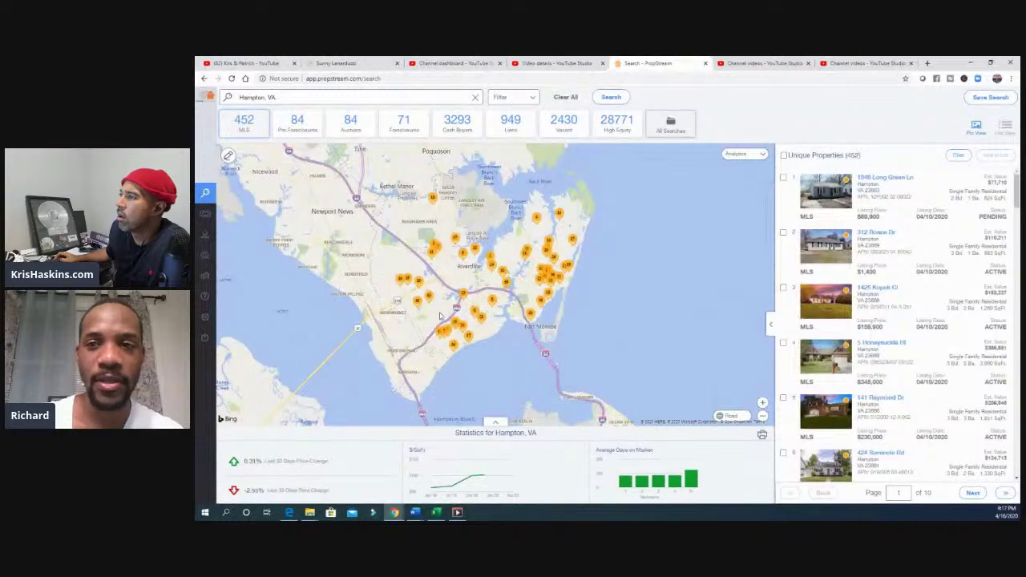
Step: Find the Roanoke Ave house just up from Elizabeth Ct on the map and bring up its property summary
scroll(390, 313, "up", 5)
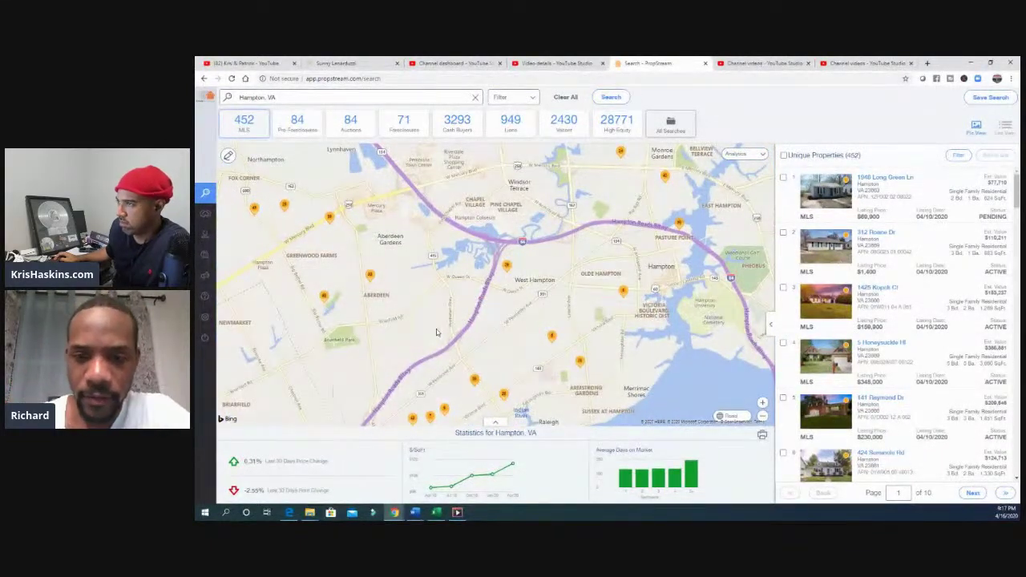
left_click_drag(405, 340, 539, 353)
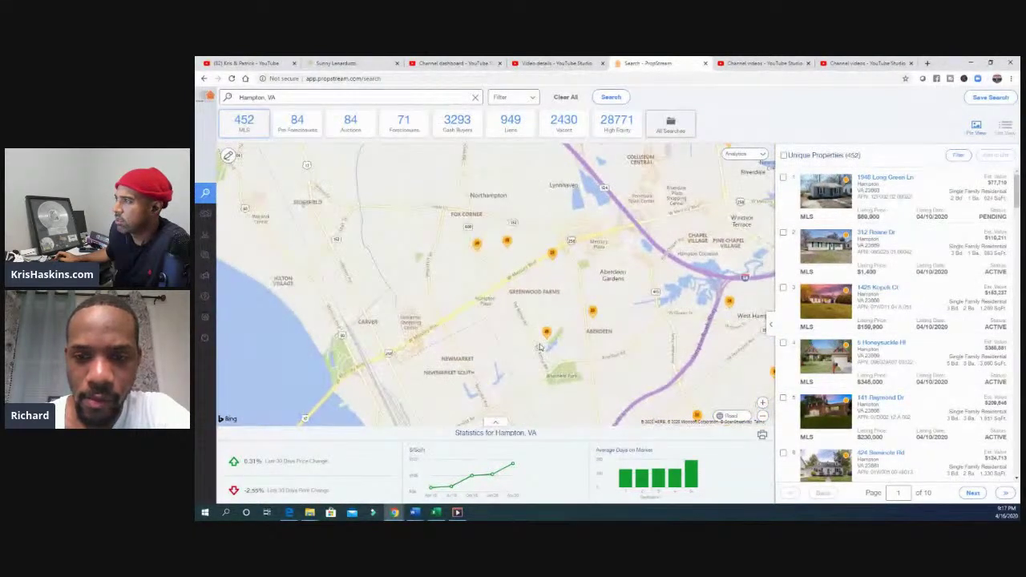
scroll(540, 347, "up", 3)
left_click_drag(532, 388, 510, 289)
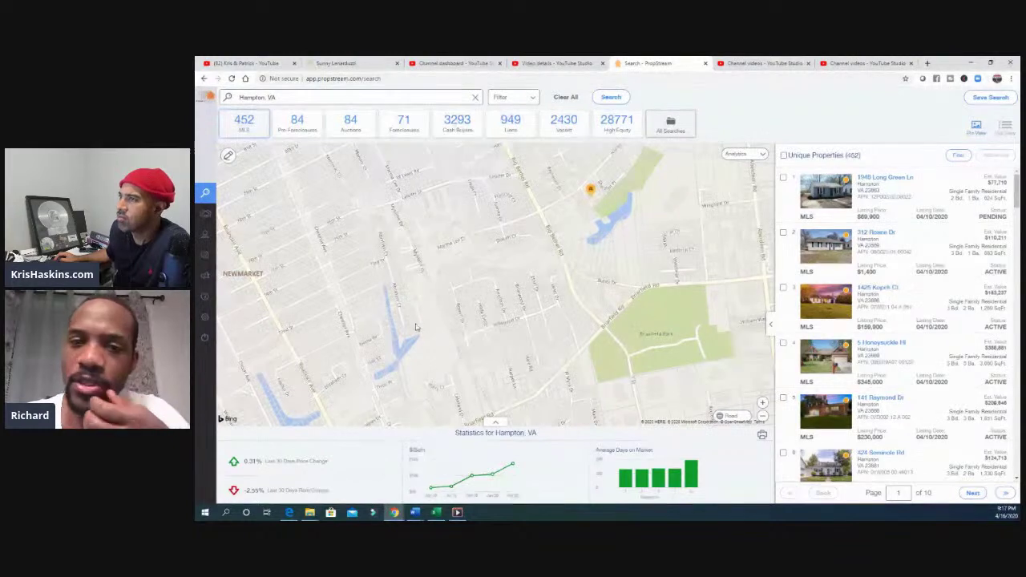
left_click_drag(419, 326, 431, 325)
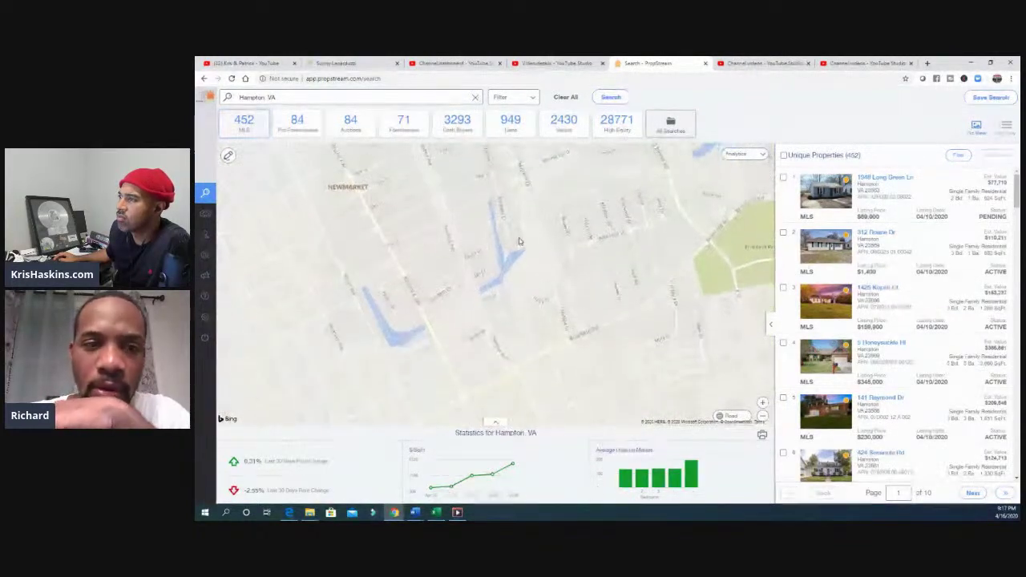
scroll(424, 301, "up", 1)
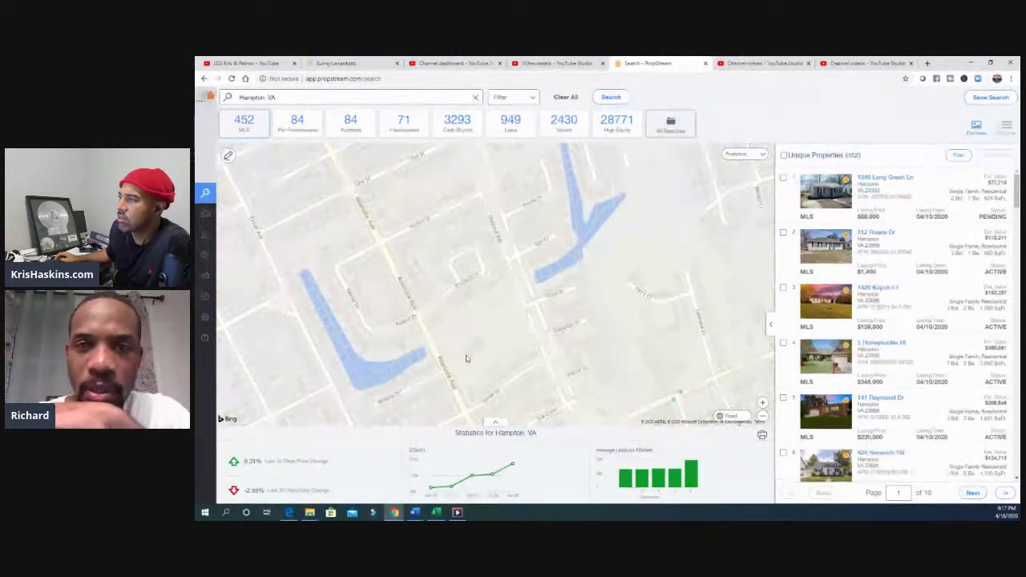
scroll(455, 246, "up", 1)
left_click_drag(440, 236, 461, 290)
scroll(457, 276, "up", 3)
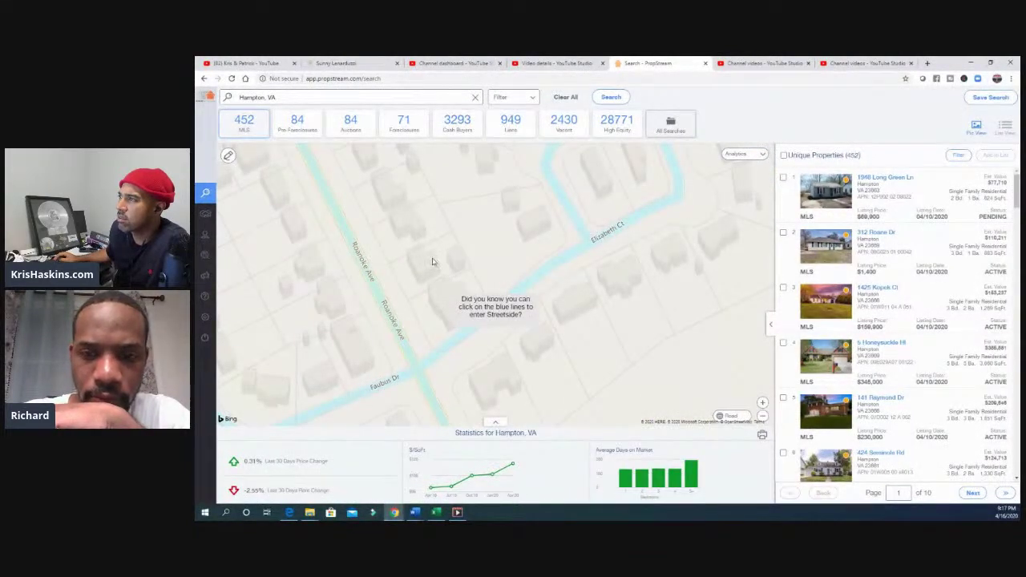
scroll(432, 262, "up", 1)
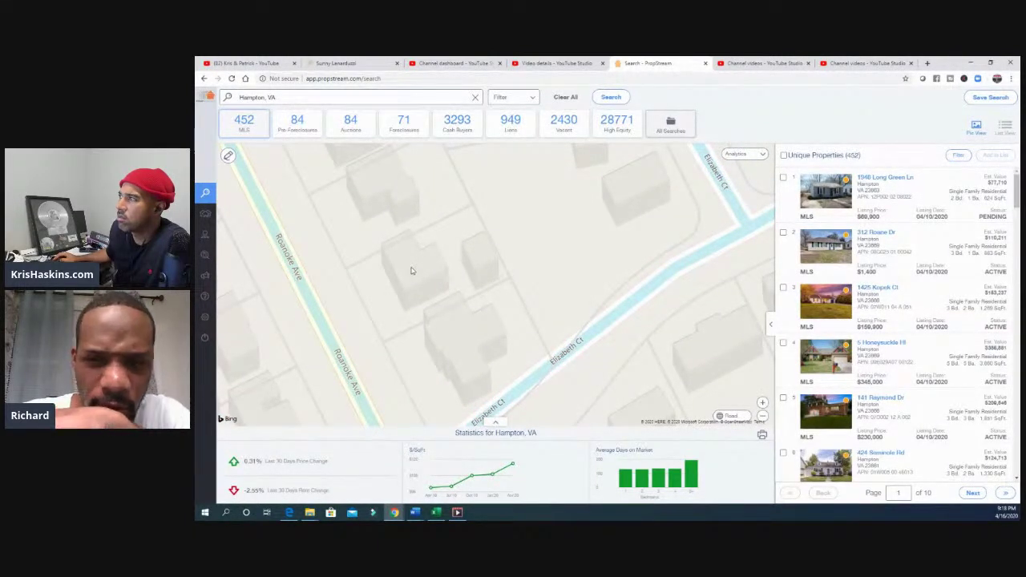
left_click(411, 271)
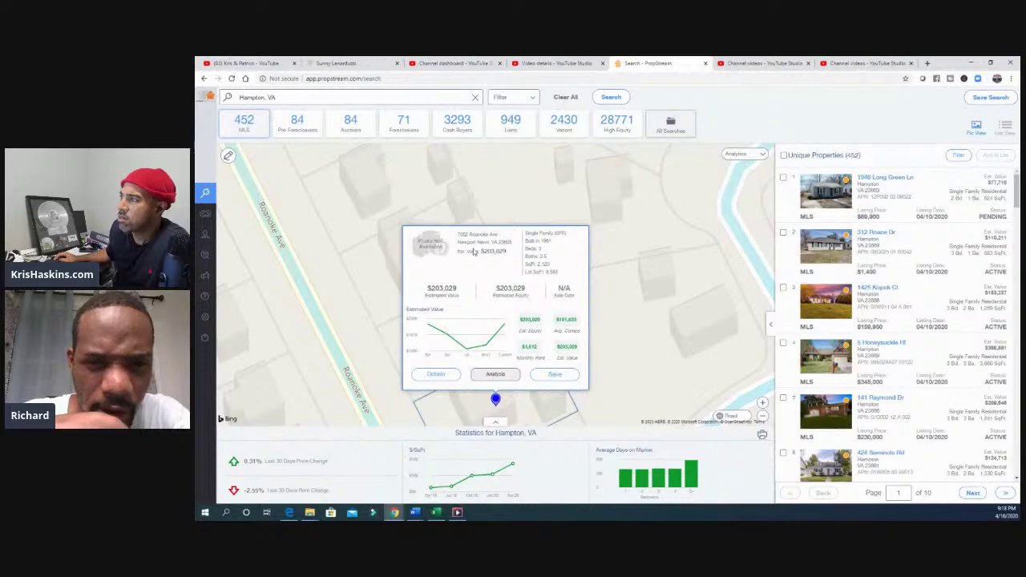
Step: Review the full details of the selected Roanoke Ave house, including ownership, mortgage and building information, and close them
left_click(435, 374)
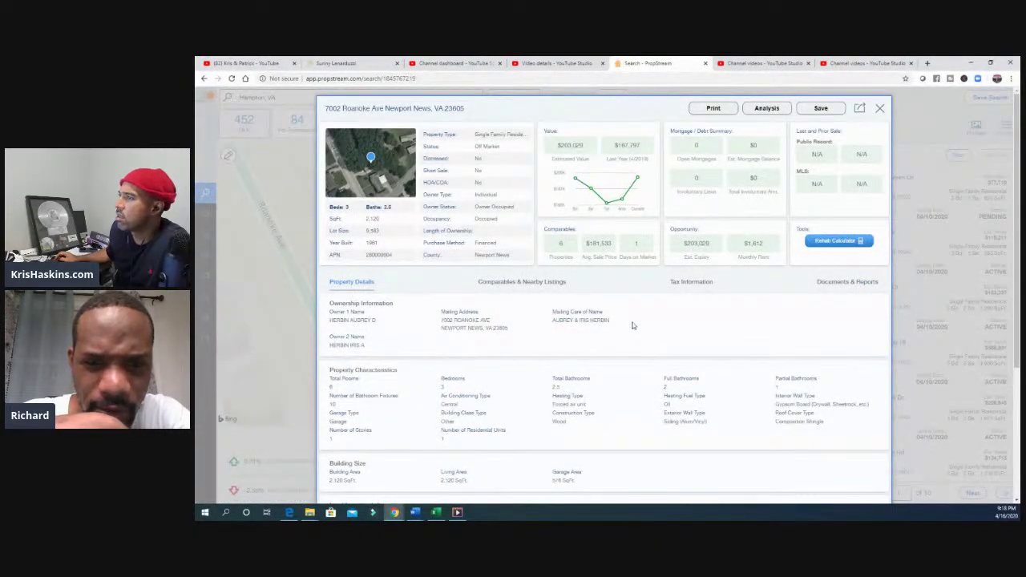
scroll(652, 336, "down", 5)
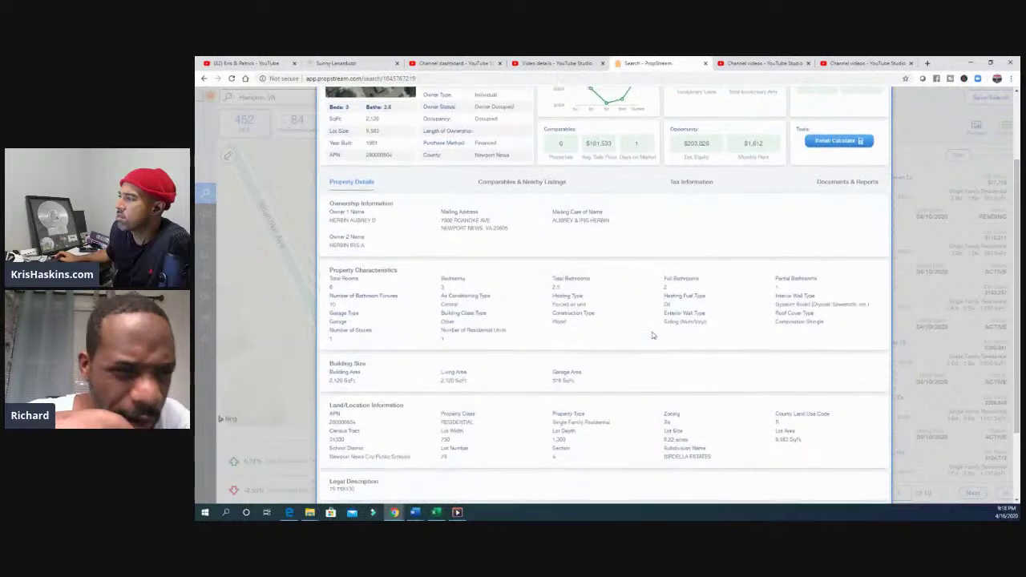
scroll(659, 387, "up", 5)
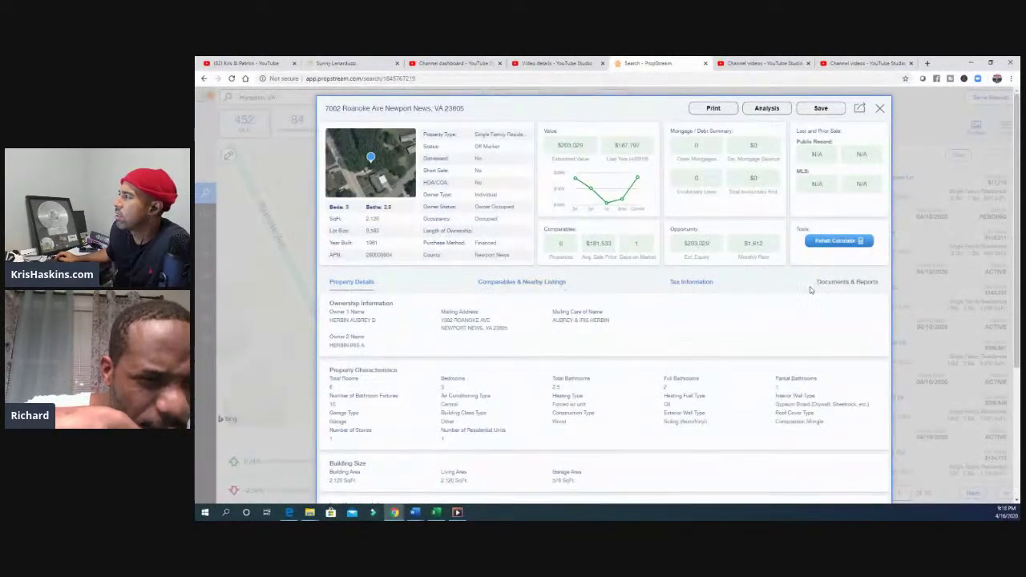
left_click(879, 108)
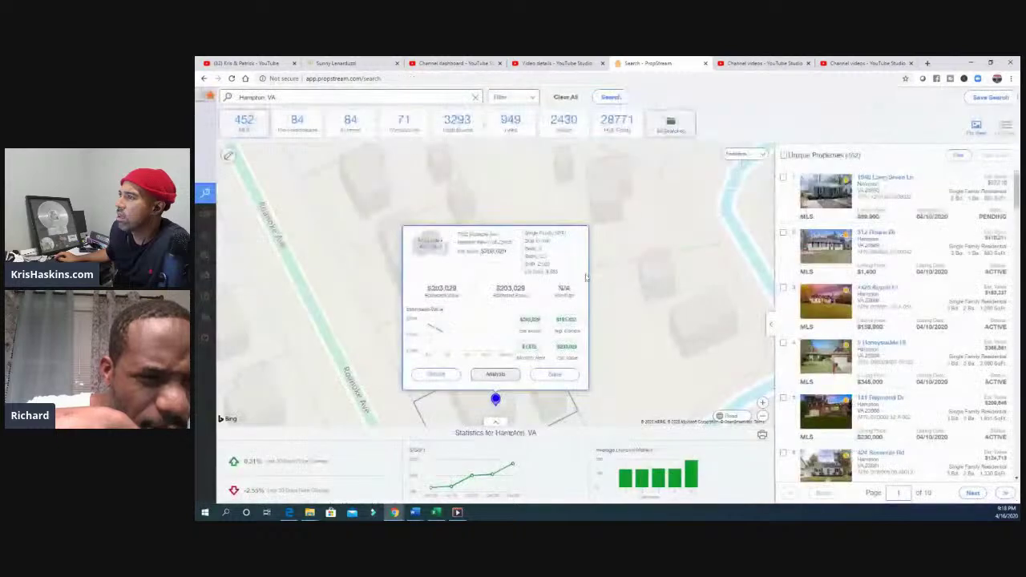
Step: Bring up the summary of the property near the Elizabeth Ct corner, look at its street-level view and close that view
left_click(623, 337)
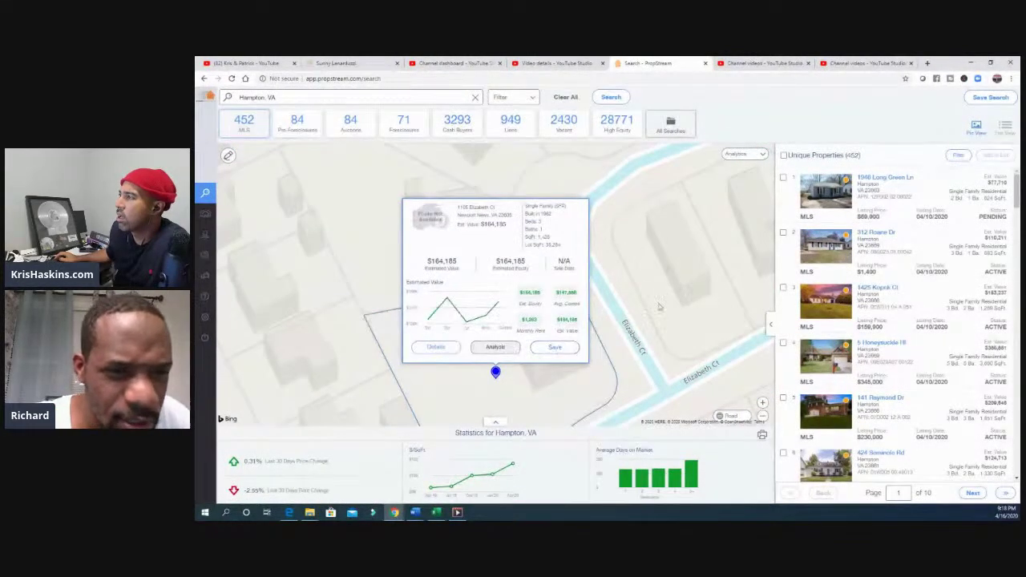
left_click(495, 346)
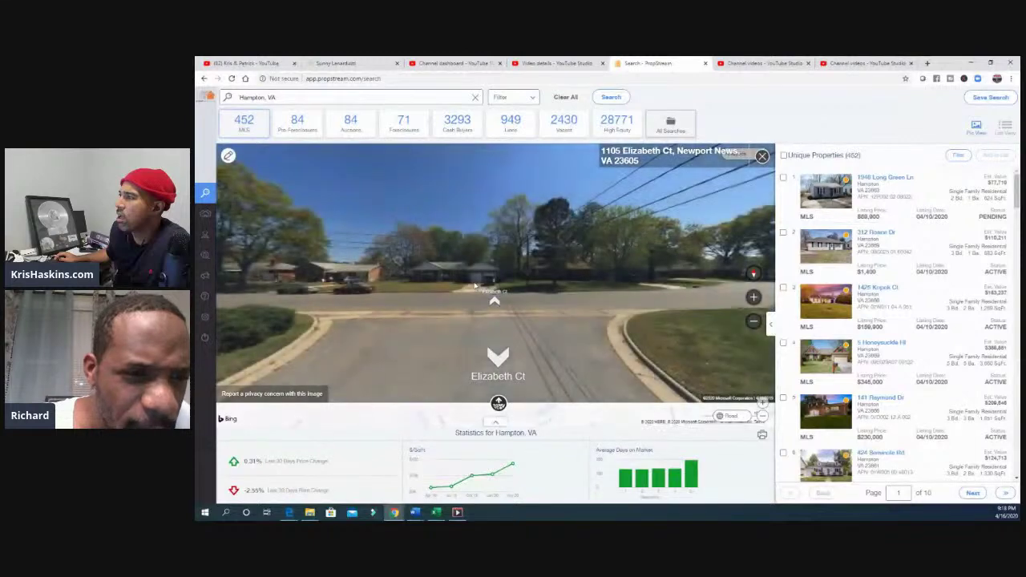
left_click(761, 155)
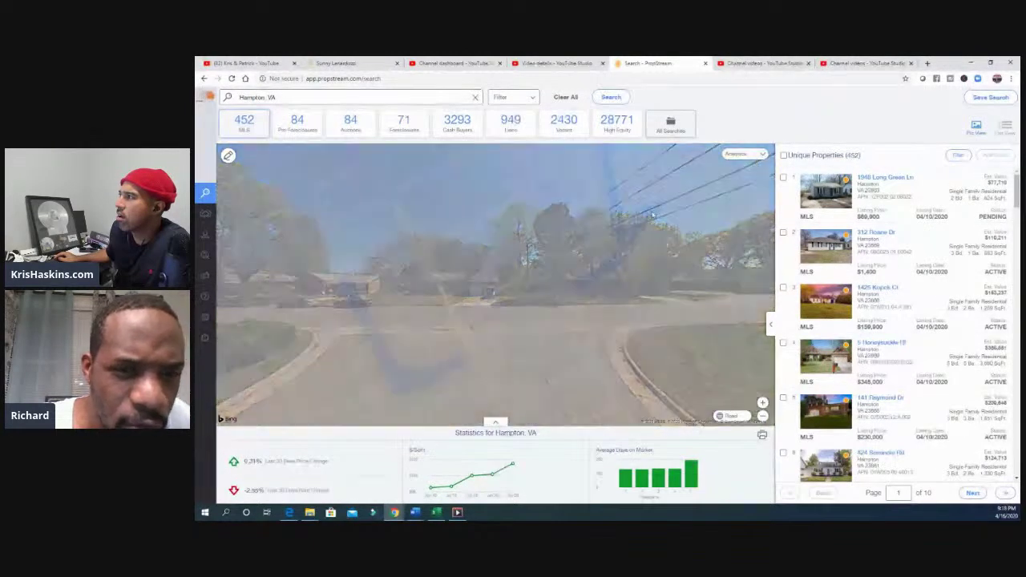
Step: Find the houses along Roanoke Ave just above Briarfield Rd and bring up the summary of the corner property
left_click_drag(475, 322, 425, 240)
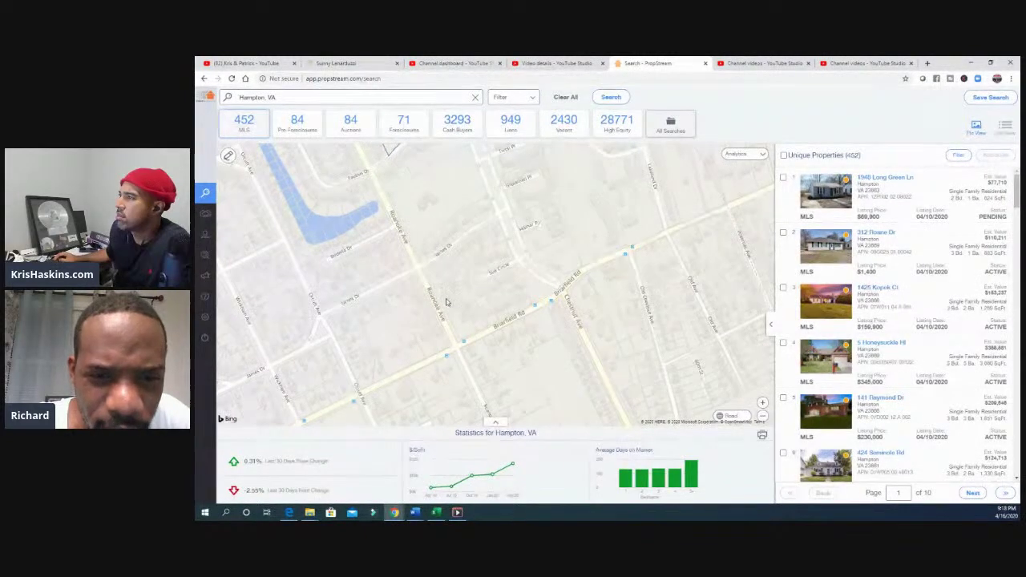
scroll(454, 311, "up", 2)
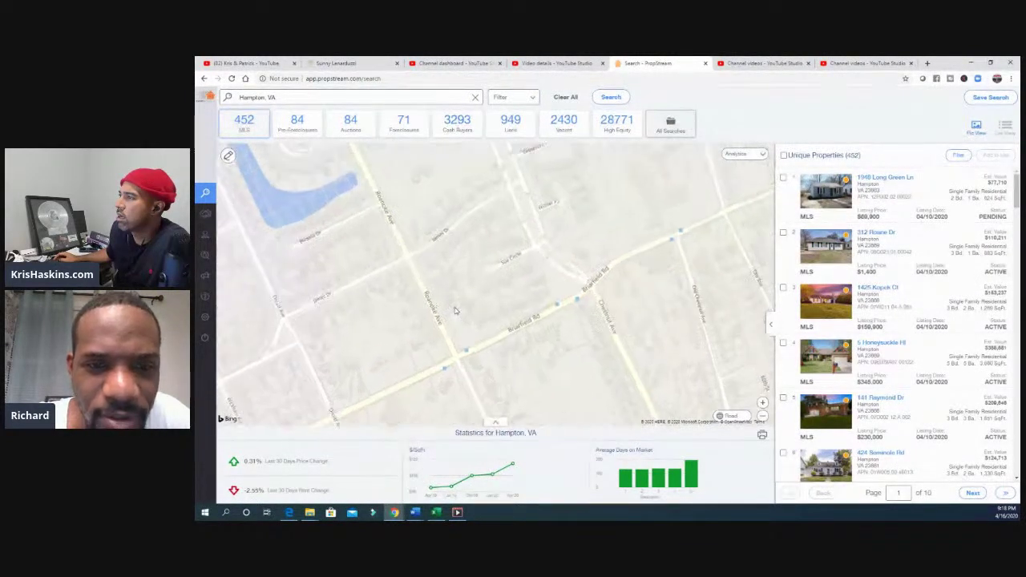
scroll(453, 307, "up", 1)
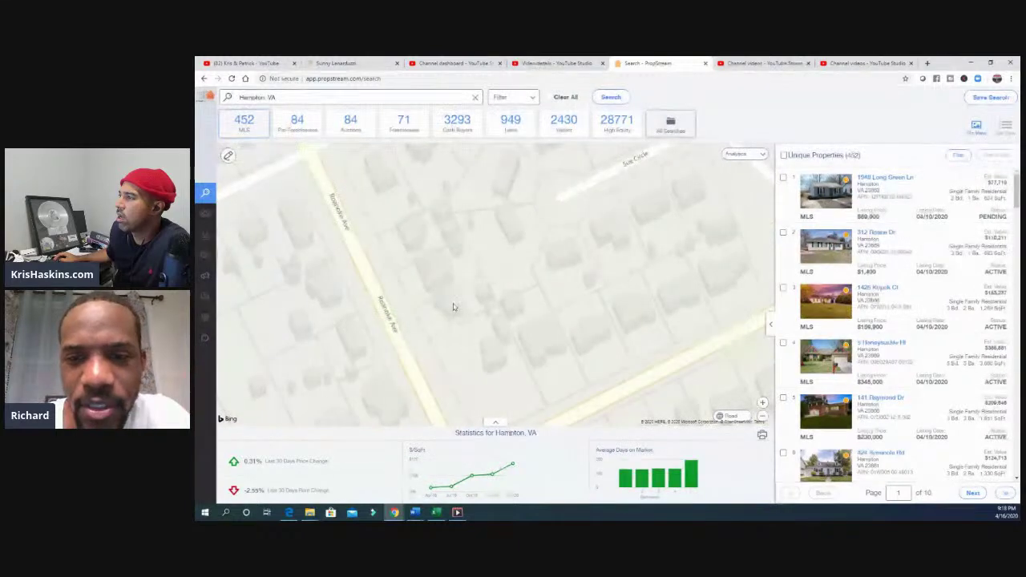
left_click(453, 307)
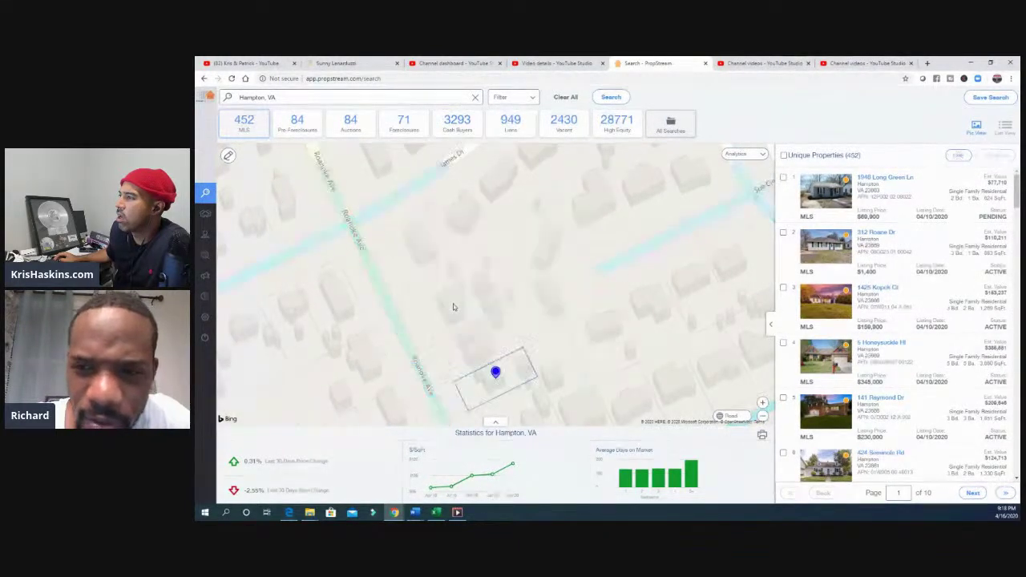
left_click(513, 398)
left_click(513, 398)
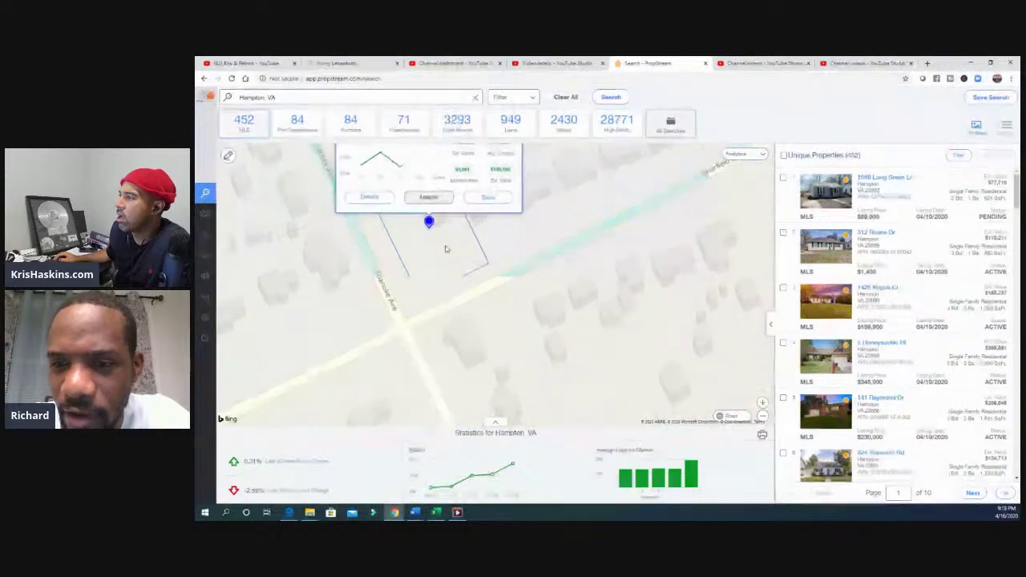
Step: Find the Roanoke Ave house across from Forest Lake Ct and open its full details with the mortgage and transaction history
left_click_drag(513, 399, 493, 281)
scroll(492, 280, "down", 3)
left_click_drag(542, 370, 520, 332)
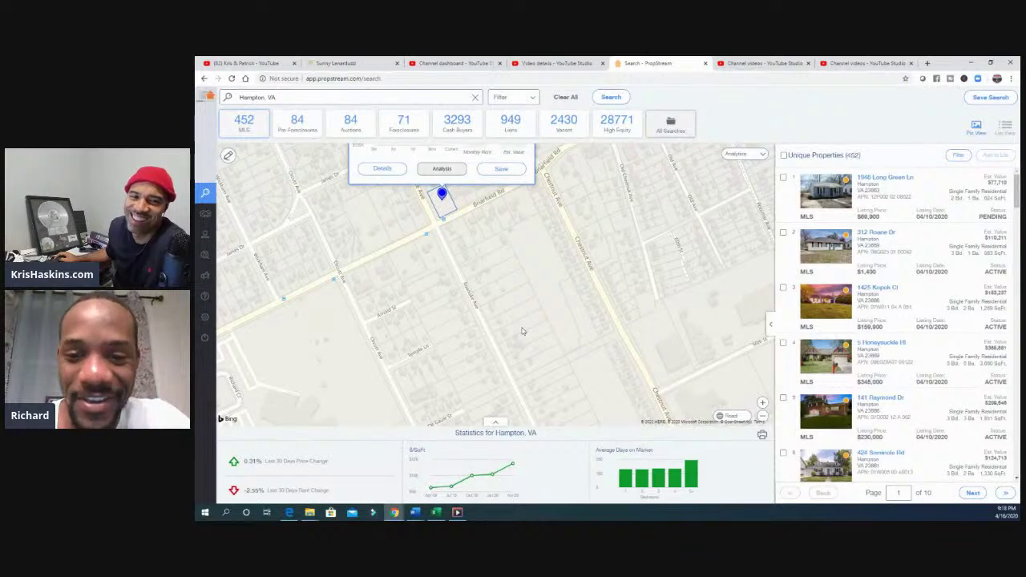
left_click_drag(526, 341, 506, 277)
left_click_drag(520, 412, 532, 286)
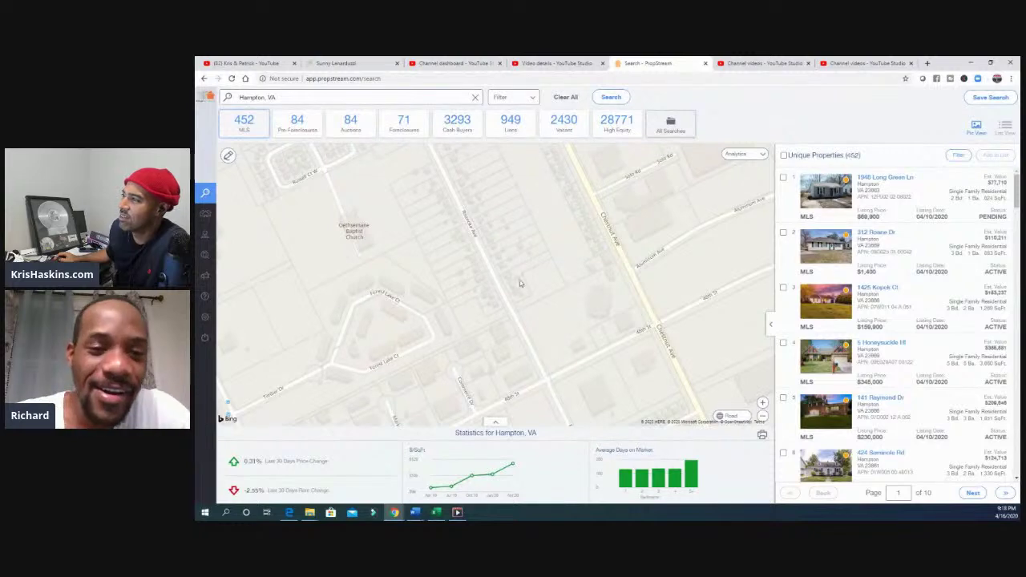
left_click(517, 285)
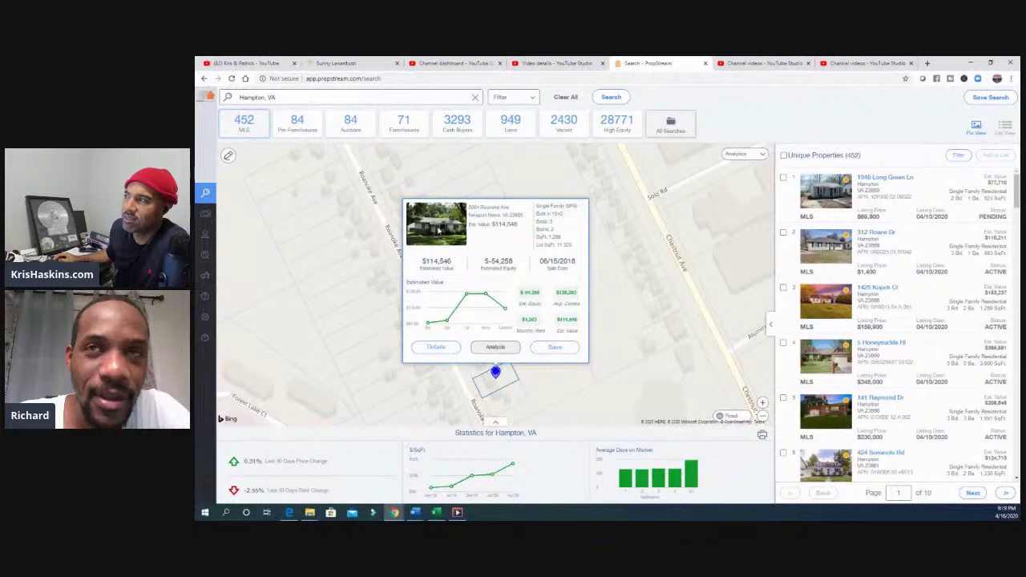
left_click(436, 347)
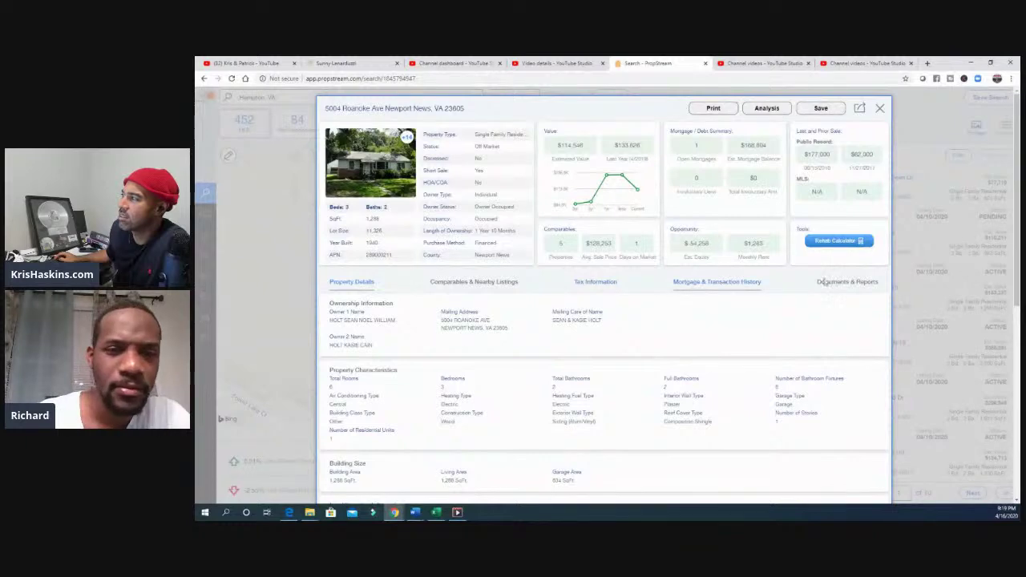
left_click(717, 282)
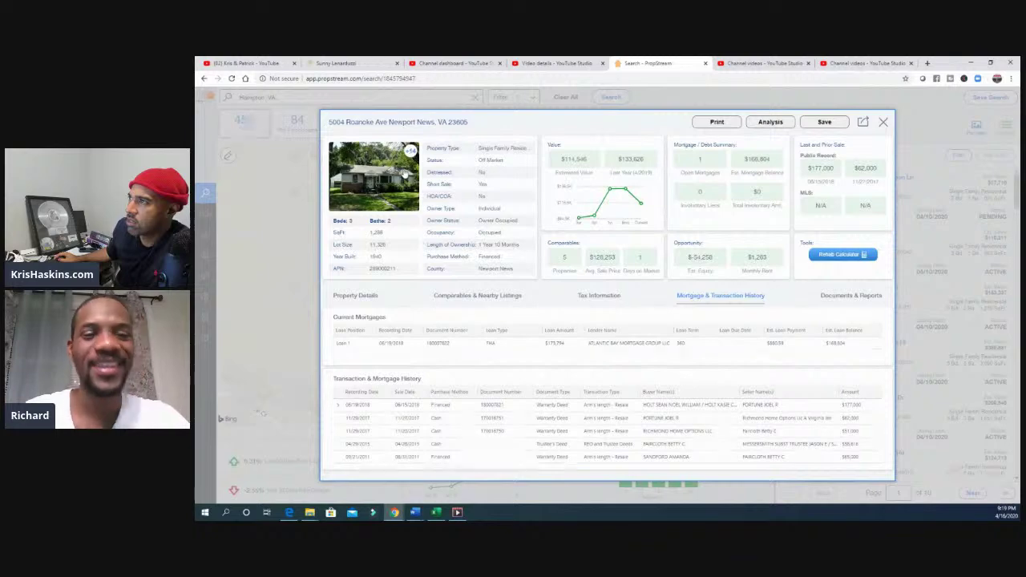
Step: Look through the August 2015 exterior and interior photos of the selected Roanoke Ave house and close them
left_click(411, 151)
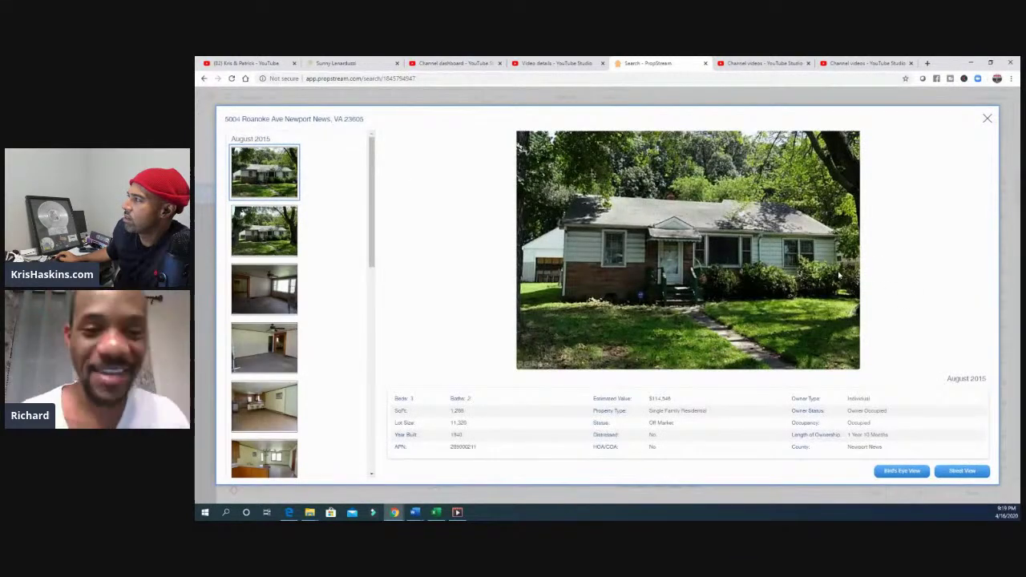
left_click(270, 237)
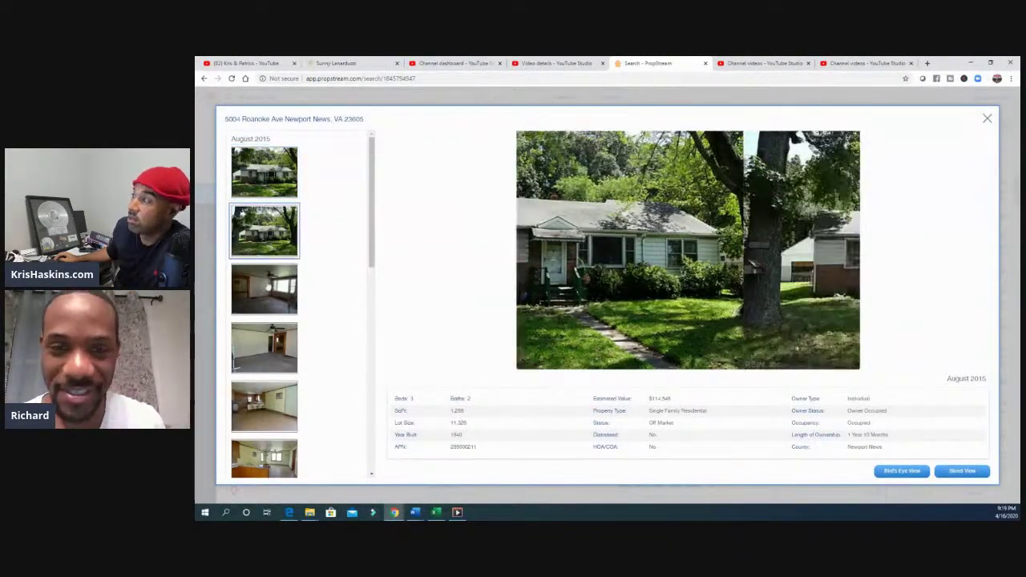
left_click(266, 288)
left_click(266, 346)
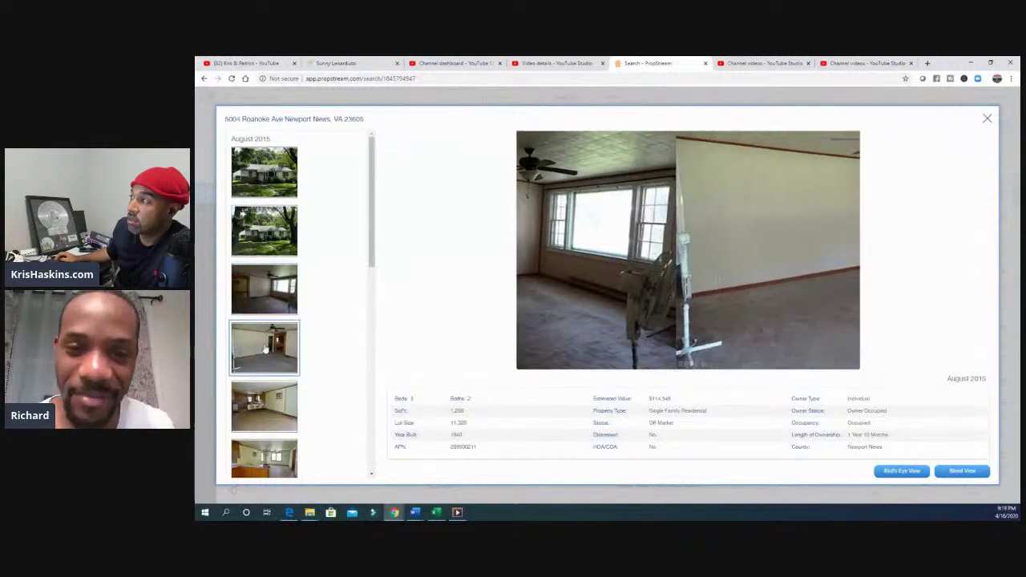
left_click(265, 405)
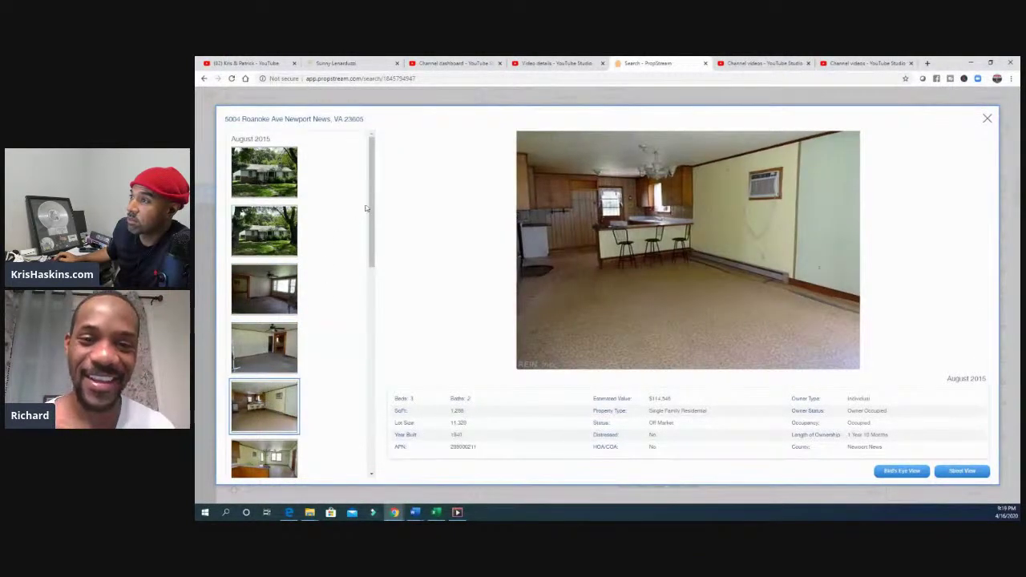
scroll(373, 229, "down", 1)
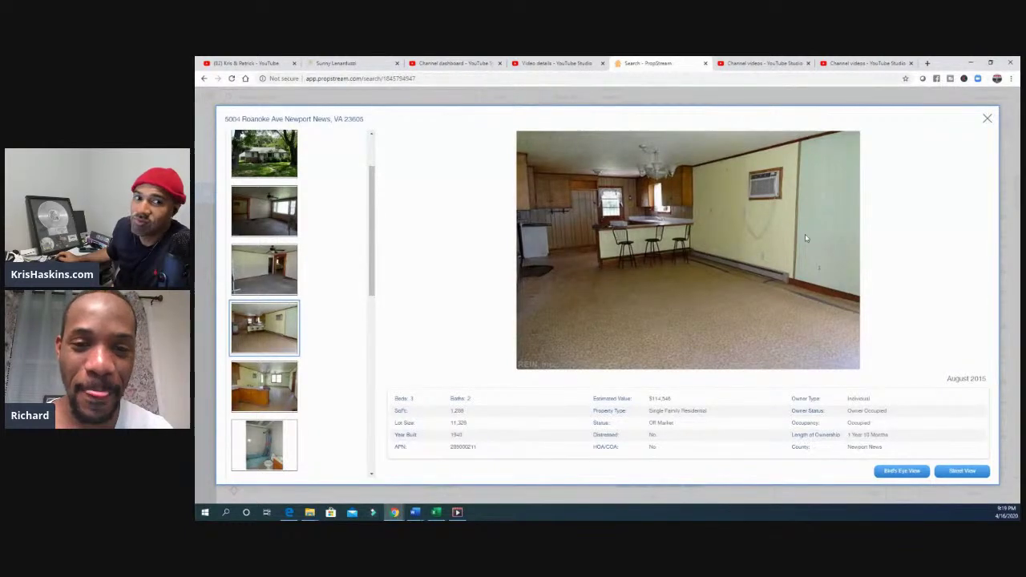
left_click(988, 119)
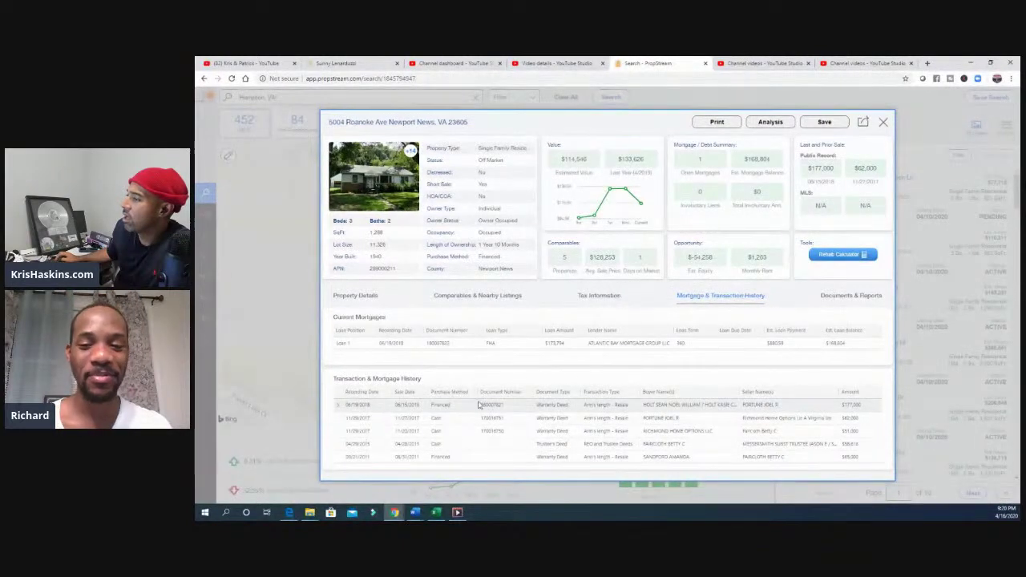
Step: Examine the loan record behind the house's most recent sale and close the property details
left_click(339, 408)
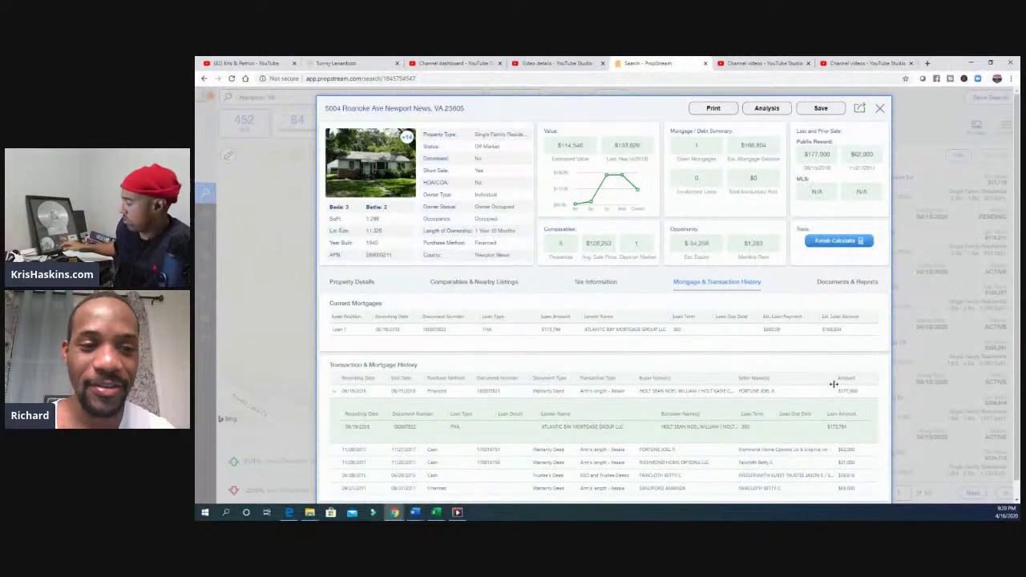
left_click(879, 108)
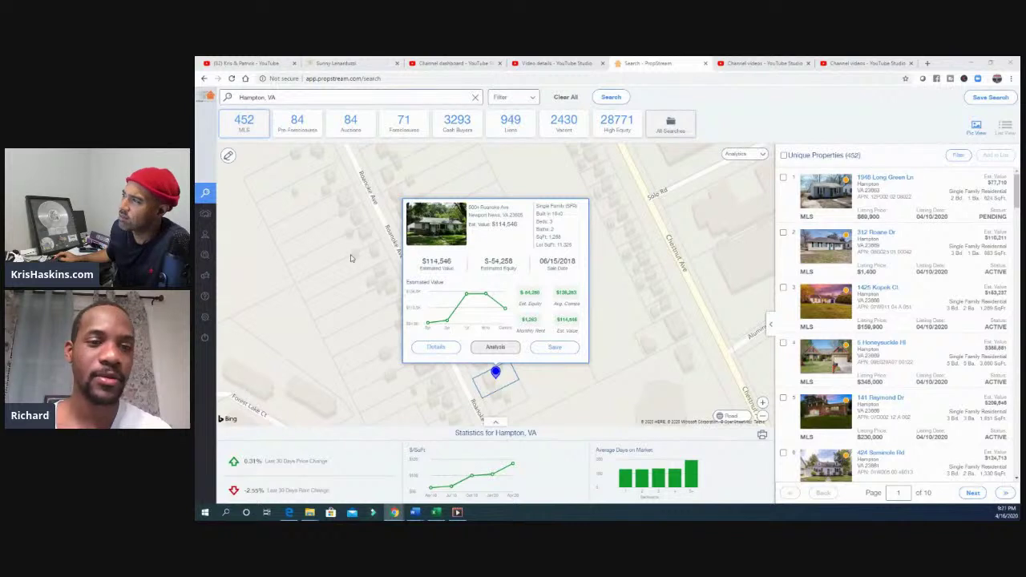
Step: Check the summary of the Chestnut Ave land parcel, and review and close the full details of the City Line Rd industrial property
left_click(622, 317)
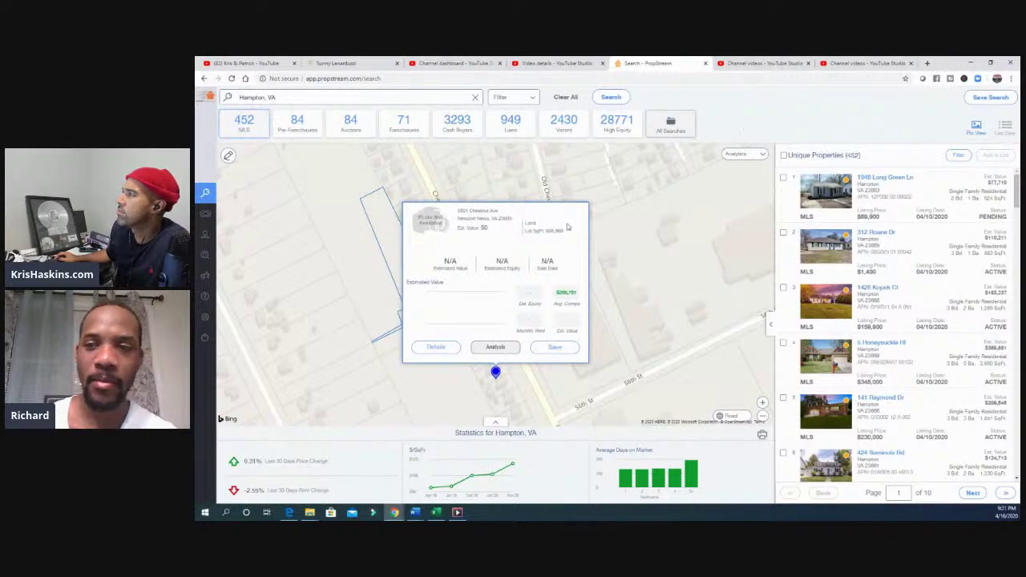
left_click(625, 243)
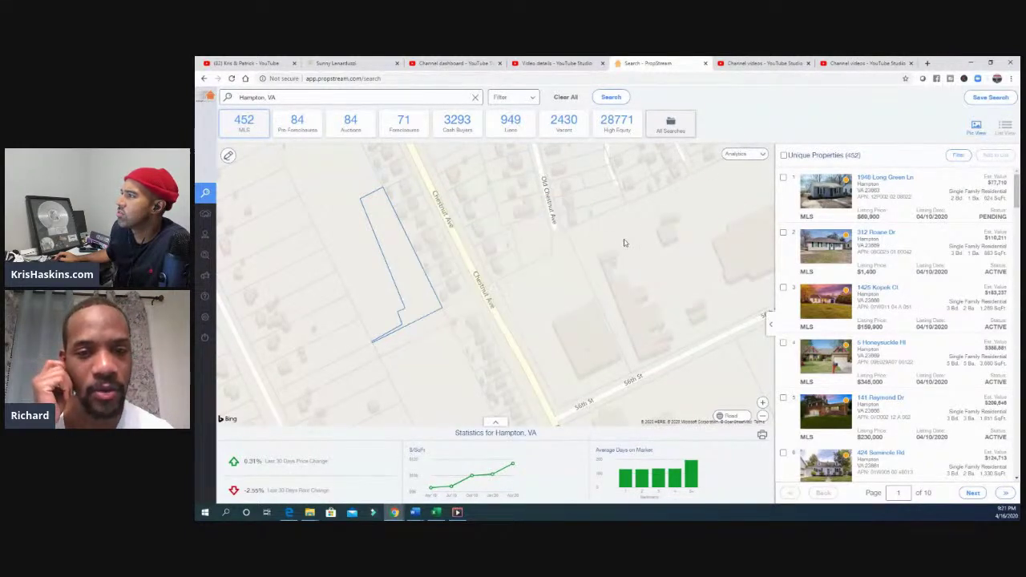
scroll(545, 187, "down", 2)
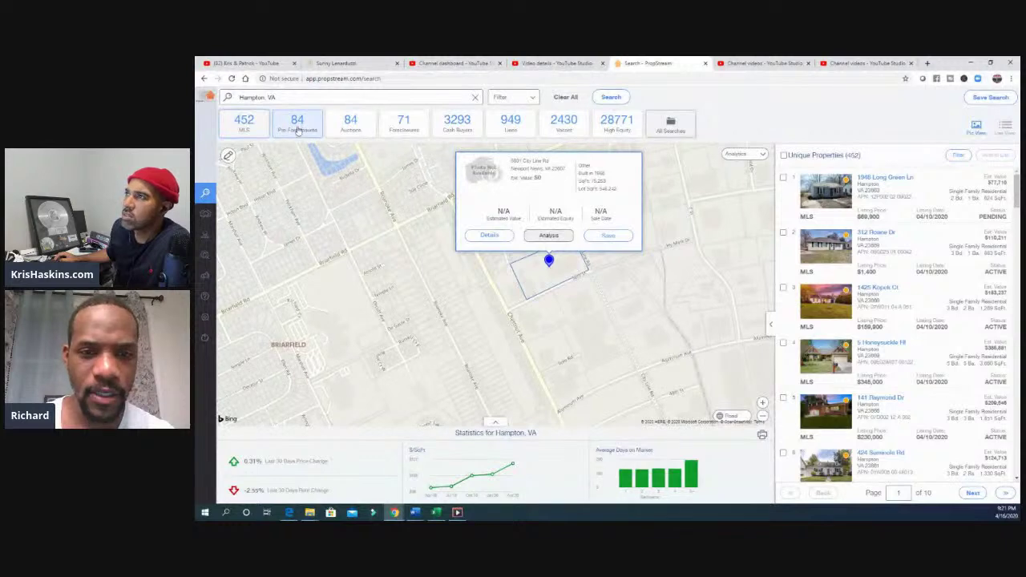
left_click(487, 235)
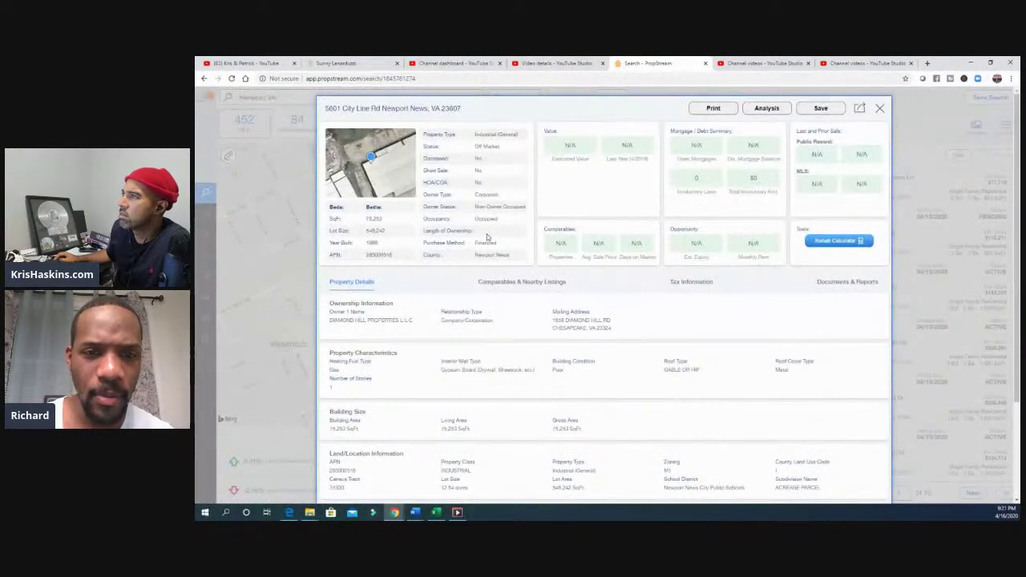
left_click(878, 107)
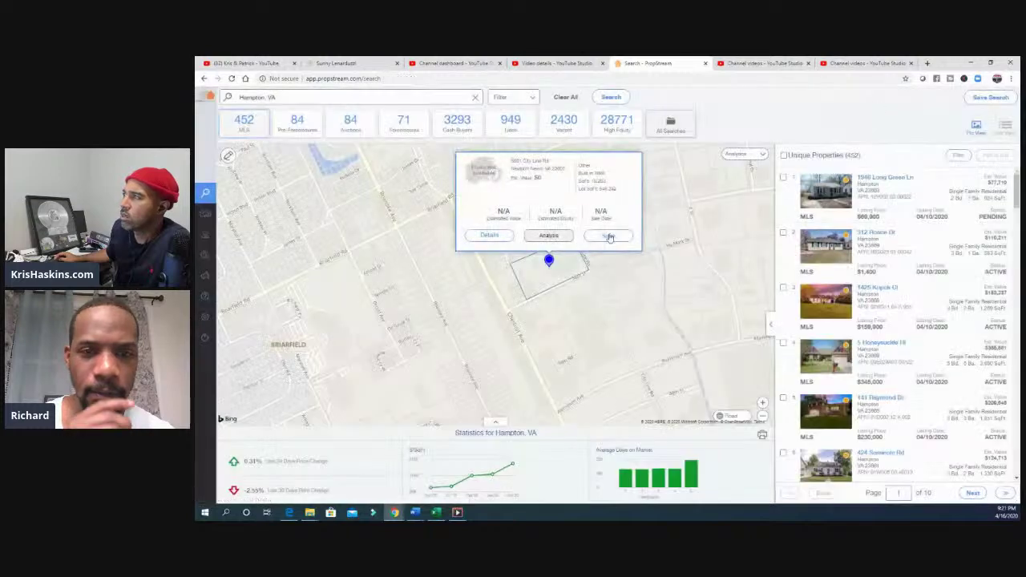
Step: Find the single-family Chestnut Ave house with the Abstract of Judgment lien below Briarfield Rd and open its full details
left_click_drag(567, 332, 611, 397)
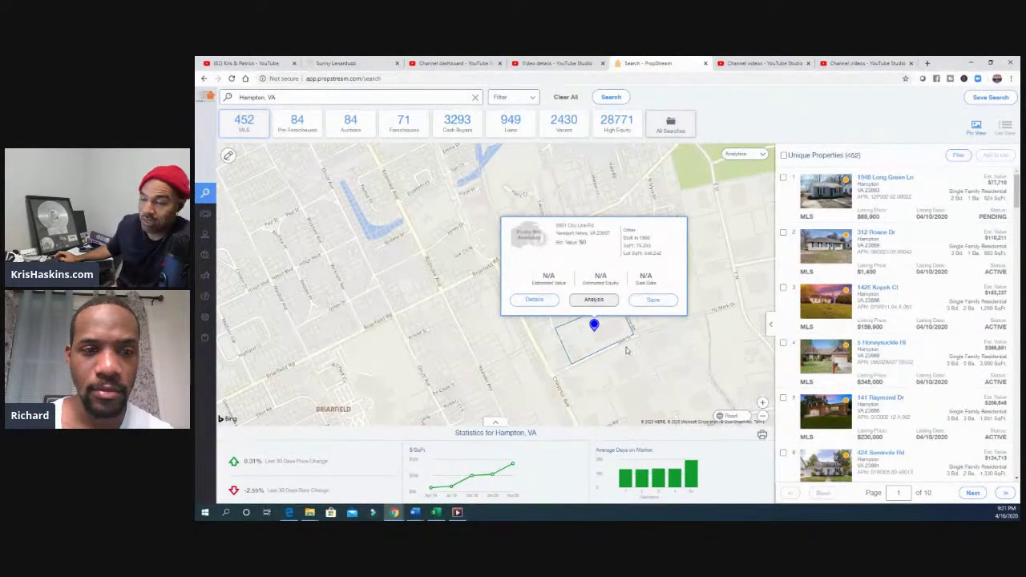
scroll(479, 276, "up", 1)
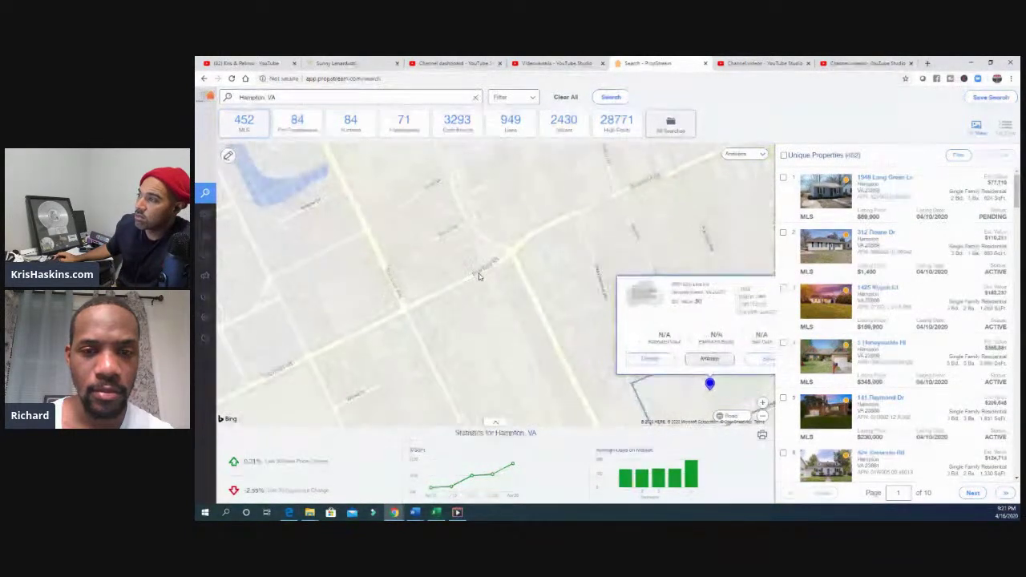
scroll(501, 201, "up", 2)
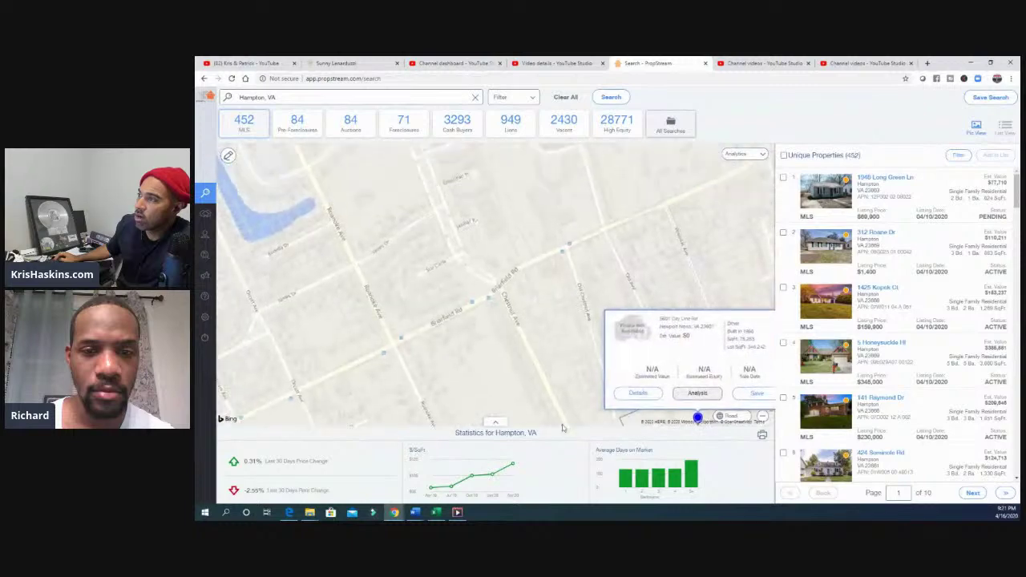
scroll(515, 200, "down", 2)
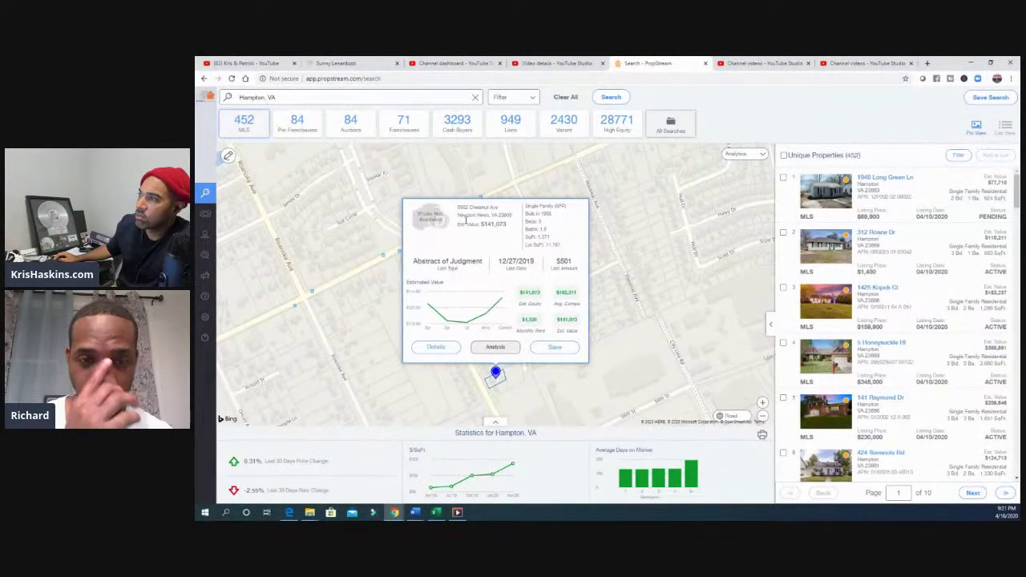
left_click(434, 347)
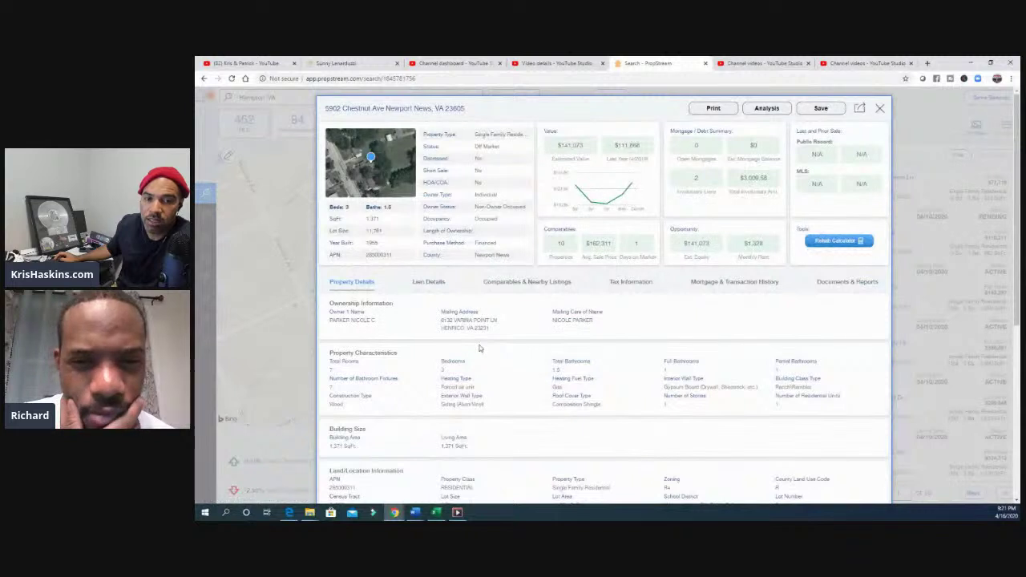
Step: Open the Chestnut Ave house's comparables, look through the November 2019 photos of the Roanoke Ave comparable, and close them
left_click(526, 287)
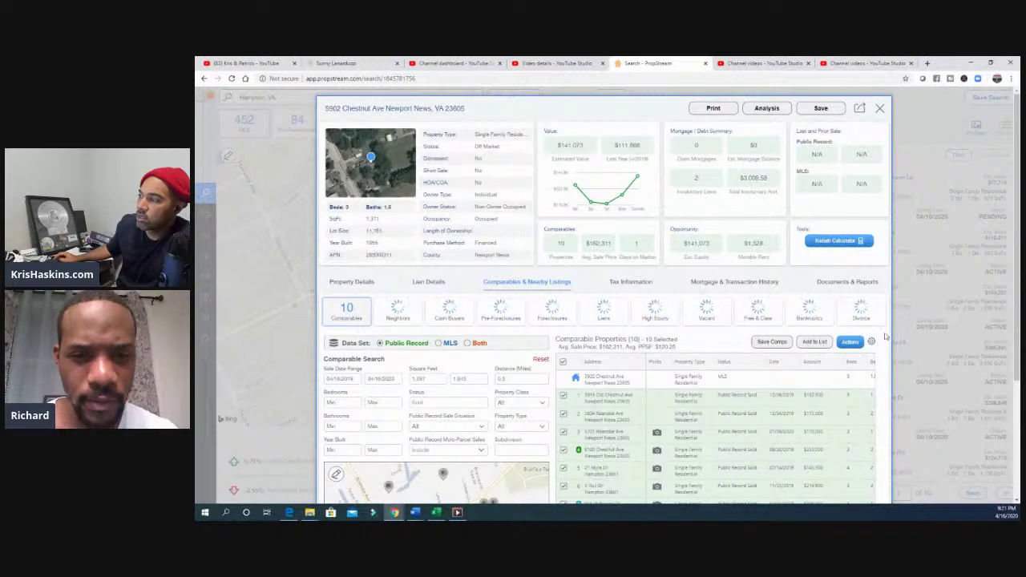
scroll(751, 312, "down", 2)
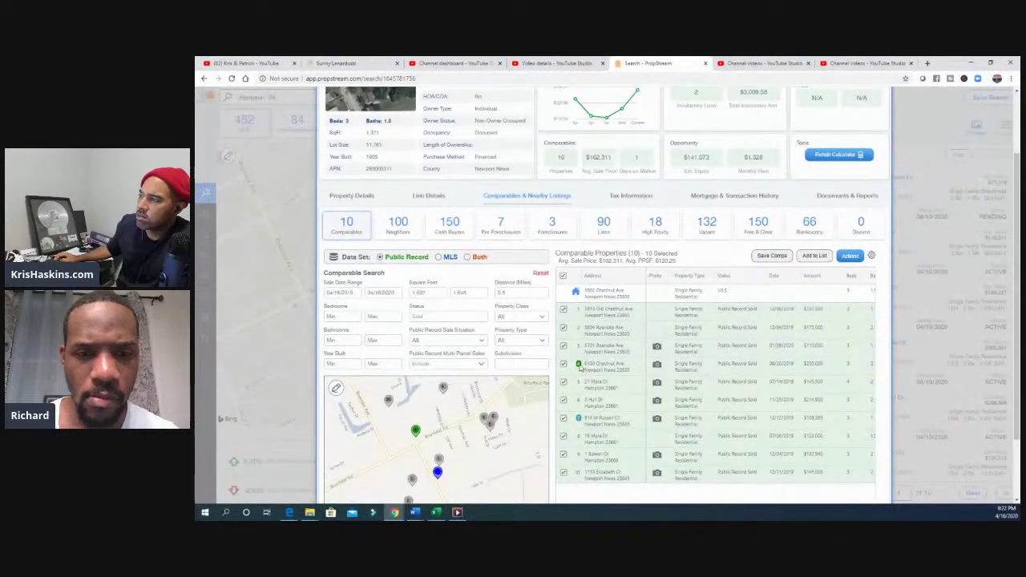
left_click(655, 348)
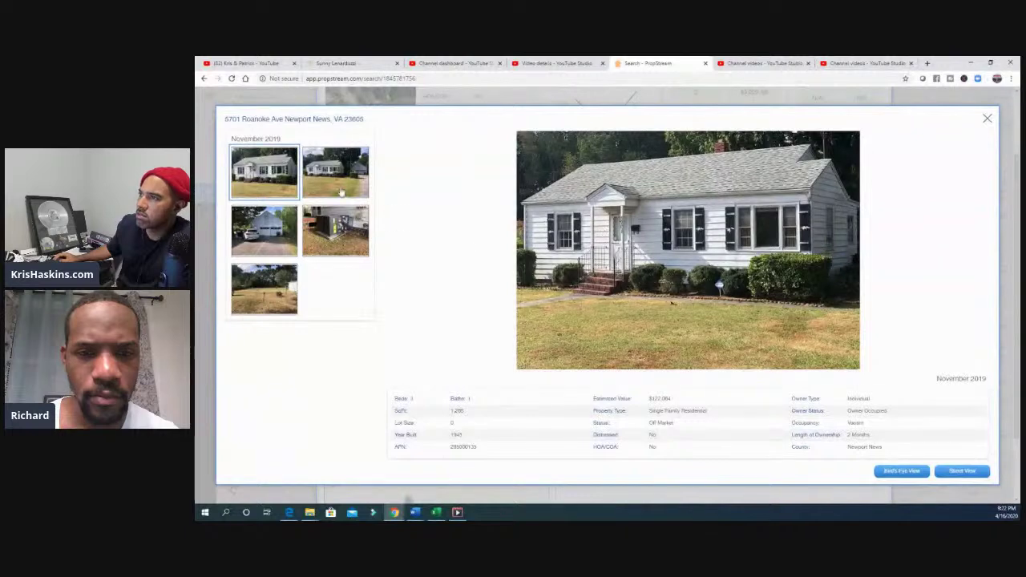
left_click(335, 181)
left_click(271, 228)
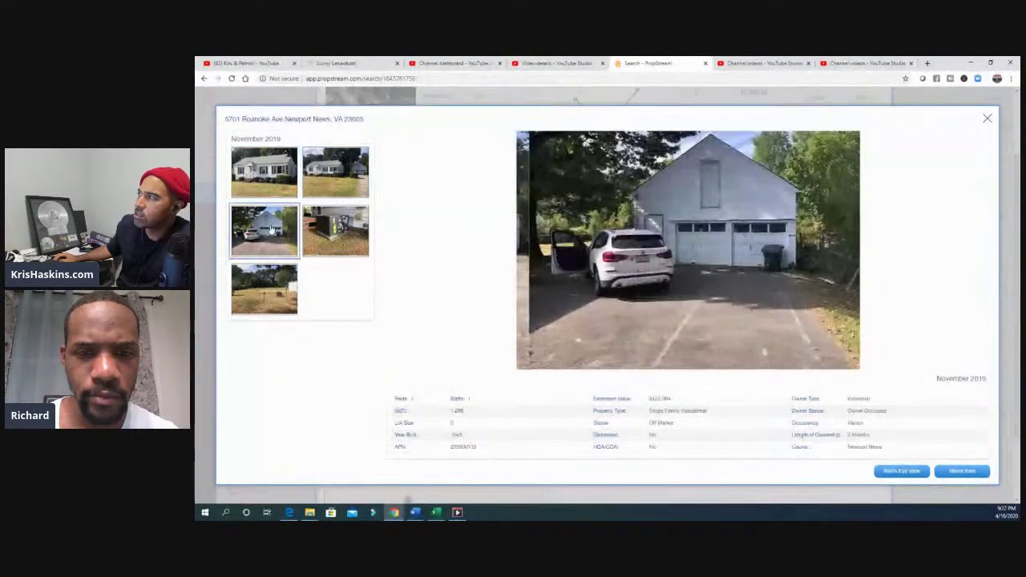
left_click(343, 239)
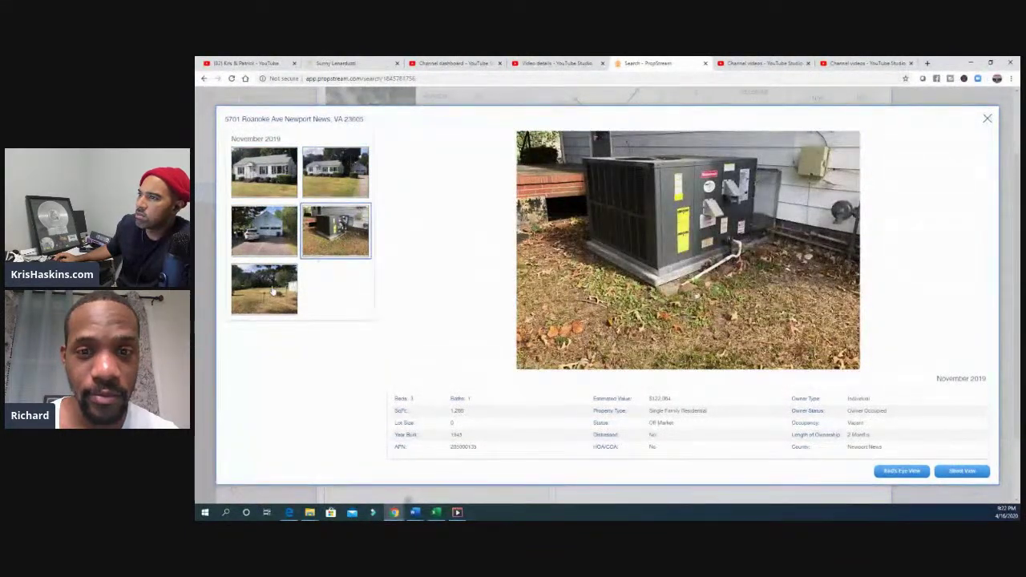
left_click(273, 292)
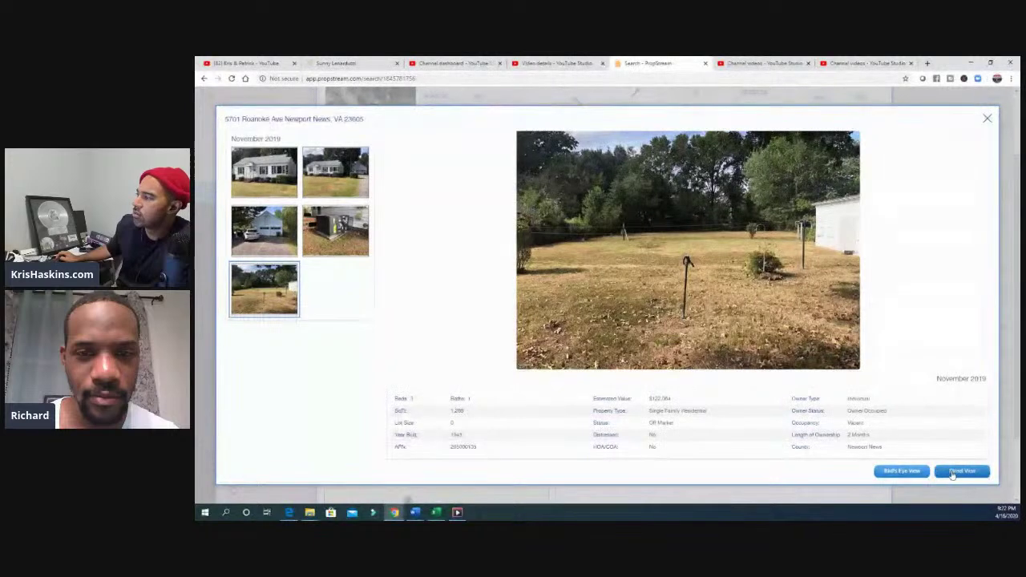
left_click(982, 120)
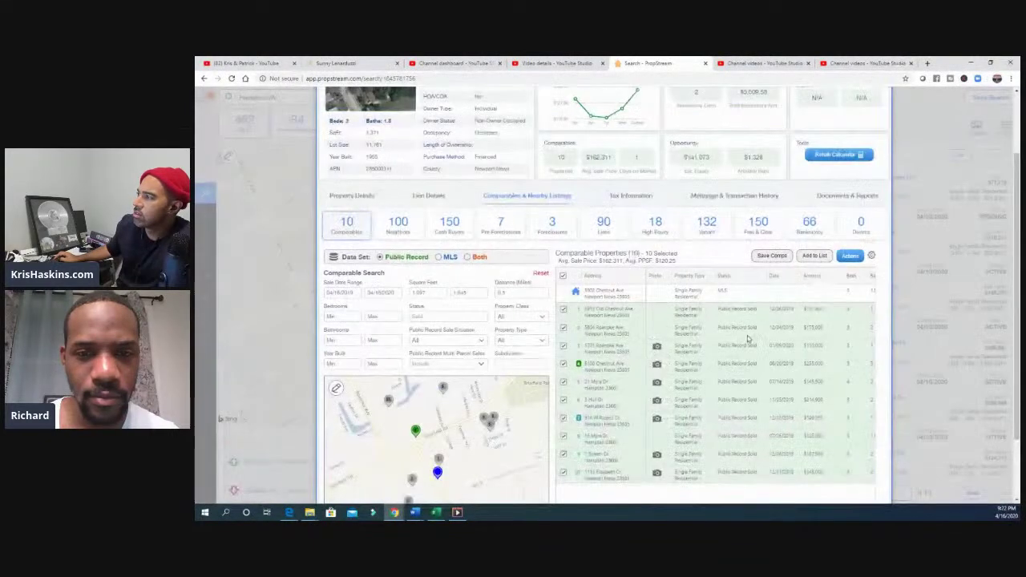
Step: Review the public-record comparables and compare them with the MLS-only and combined data sets
scroll(747, 340, "down", 1)
scroll(746, 340, "down", 1)
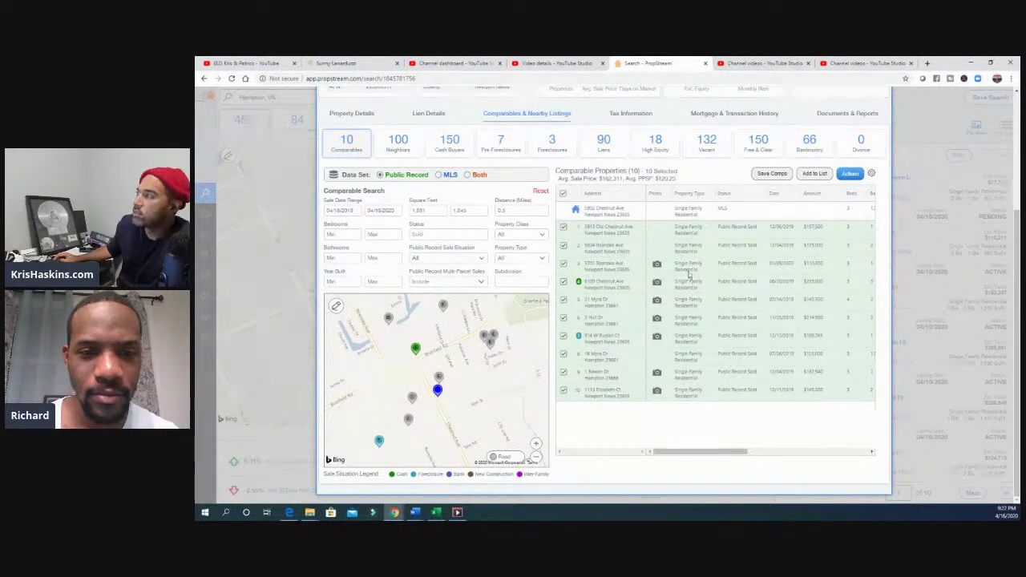
scroll(744, 300, "up", 1)
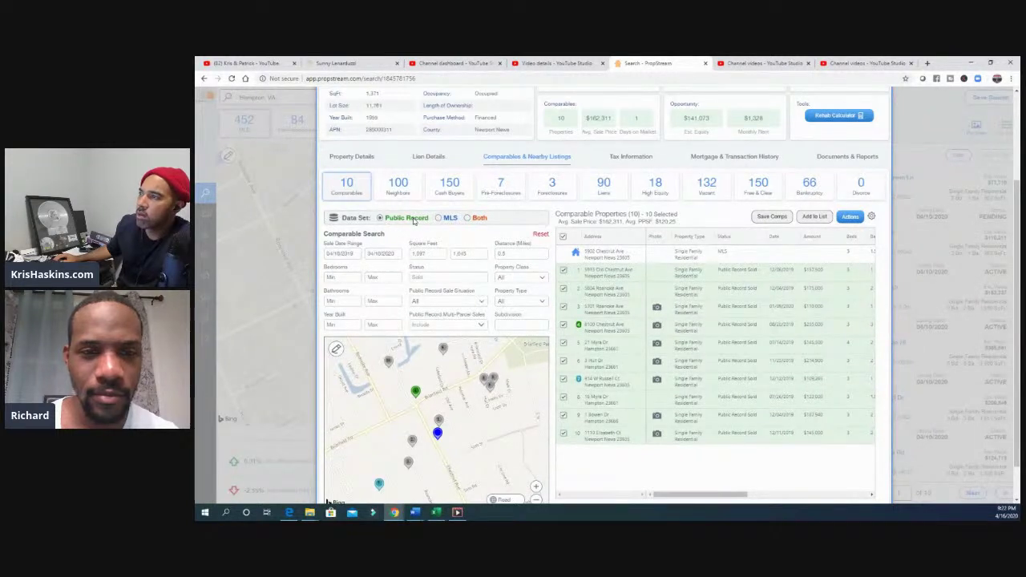
left_click(438, 218)
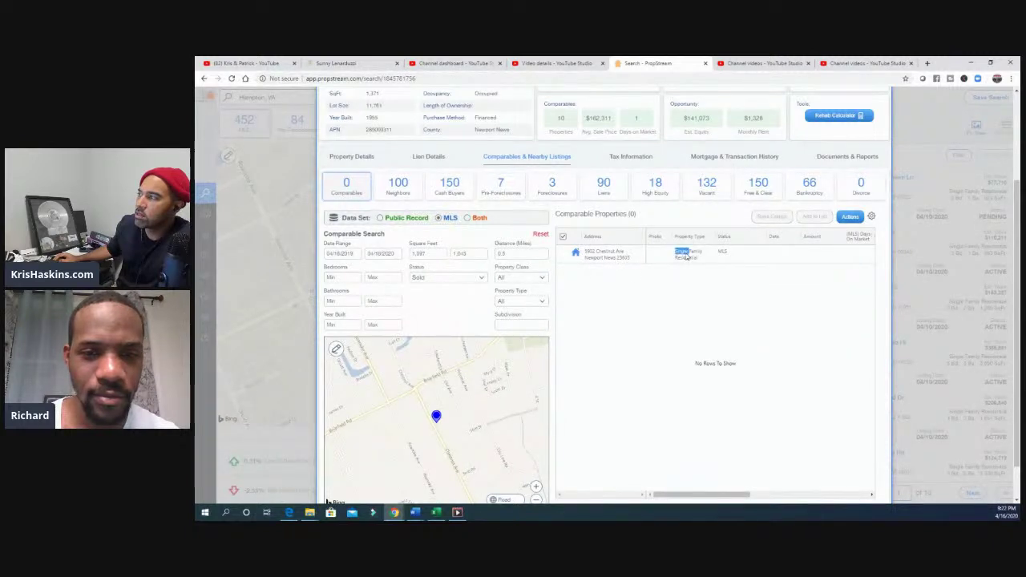
double_click(621, 257)
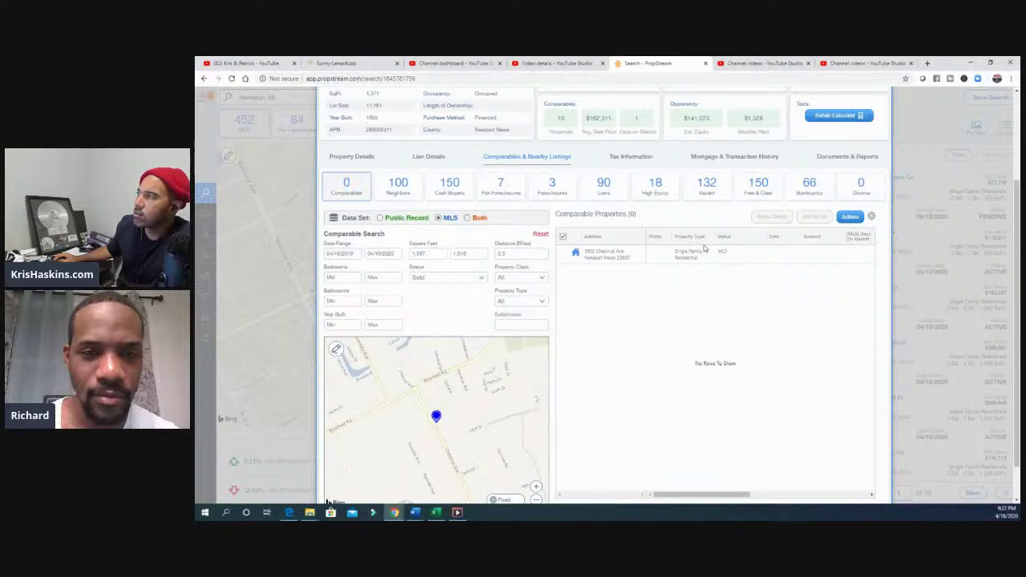
left_click(469, 219)
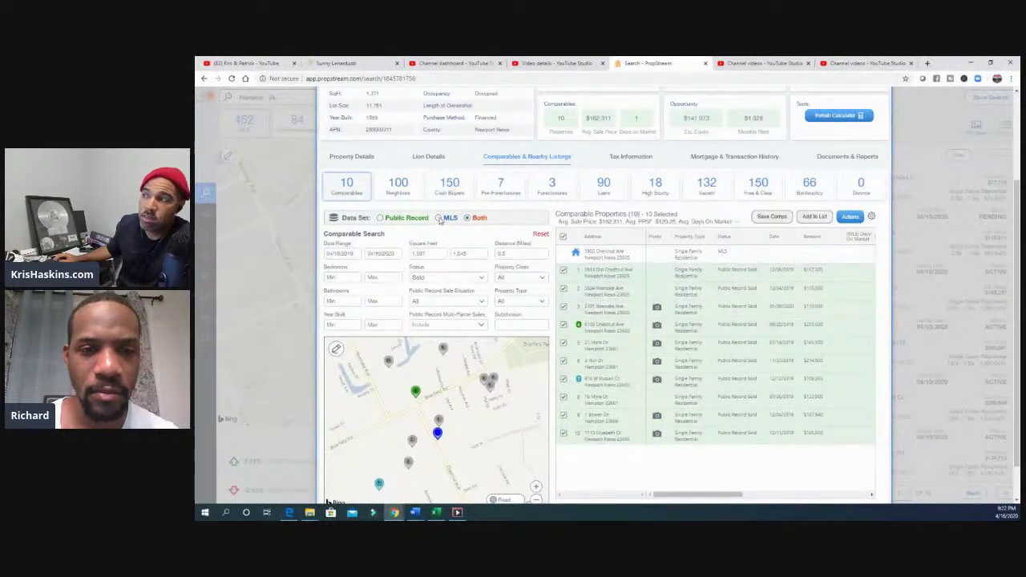
Step: Restrict the comparables to MLS data and include Active listings alongside Sold ones in the status filter
left_click(439, 218)
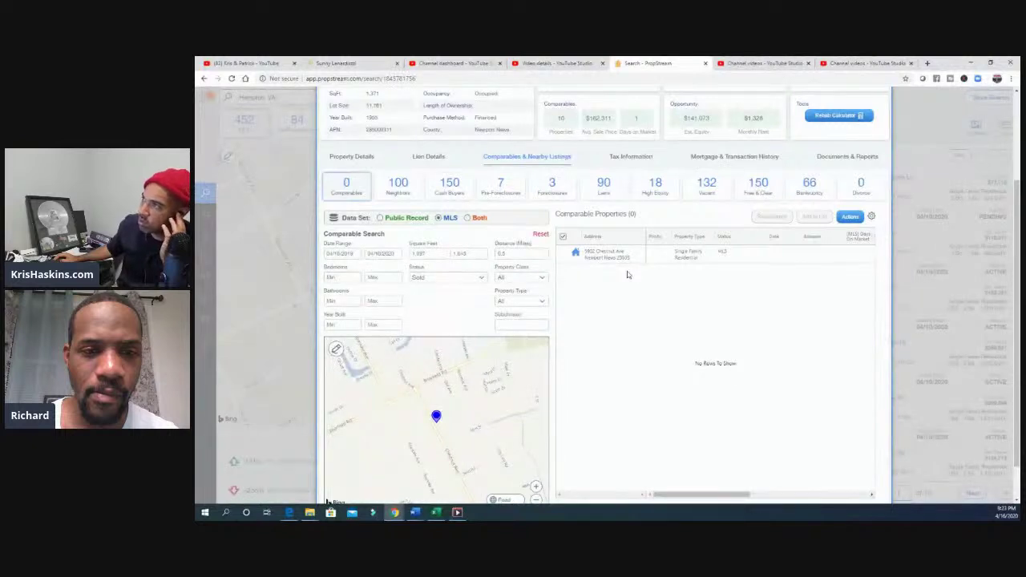
scroll(486, 392, "down", 2)
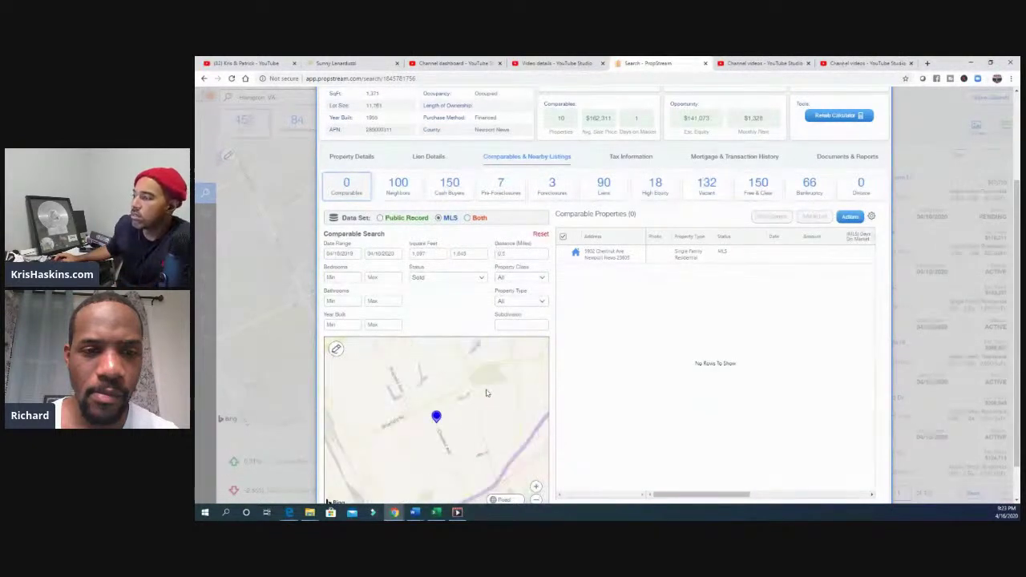
scroll(486, 393, "down", 1)
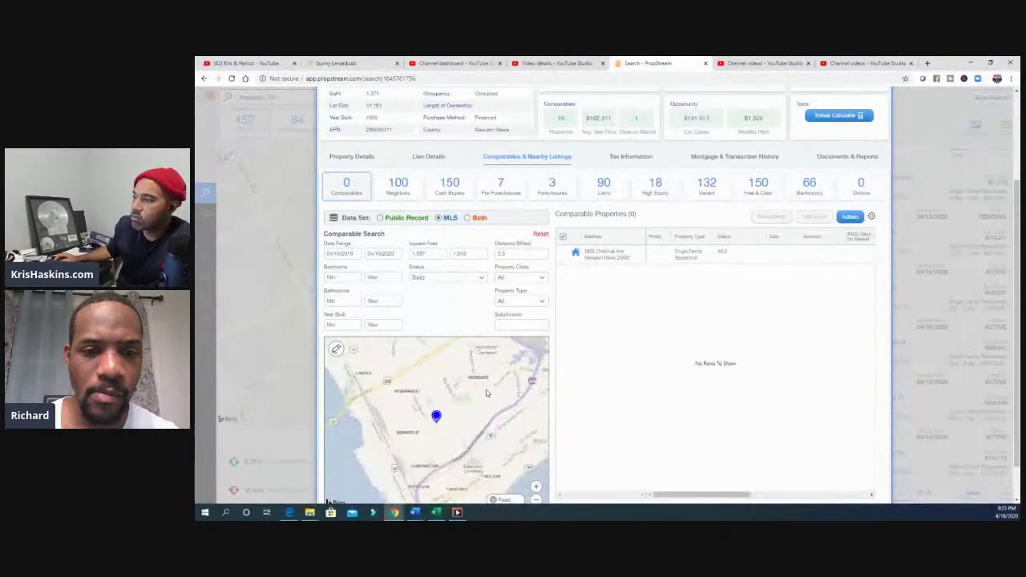
scroll(485, 392, "up", 1)
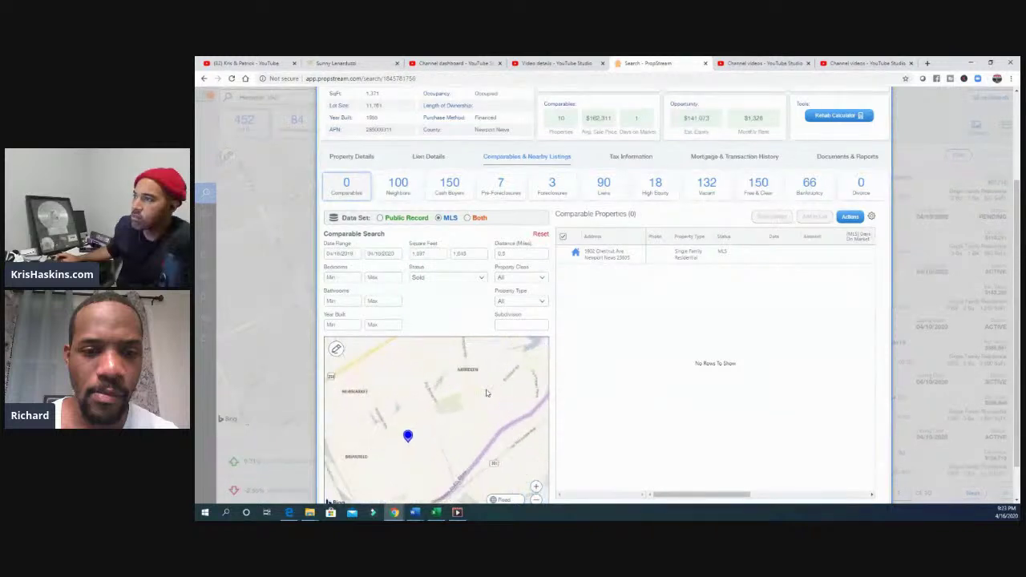
left_click(480, 278)
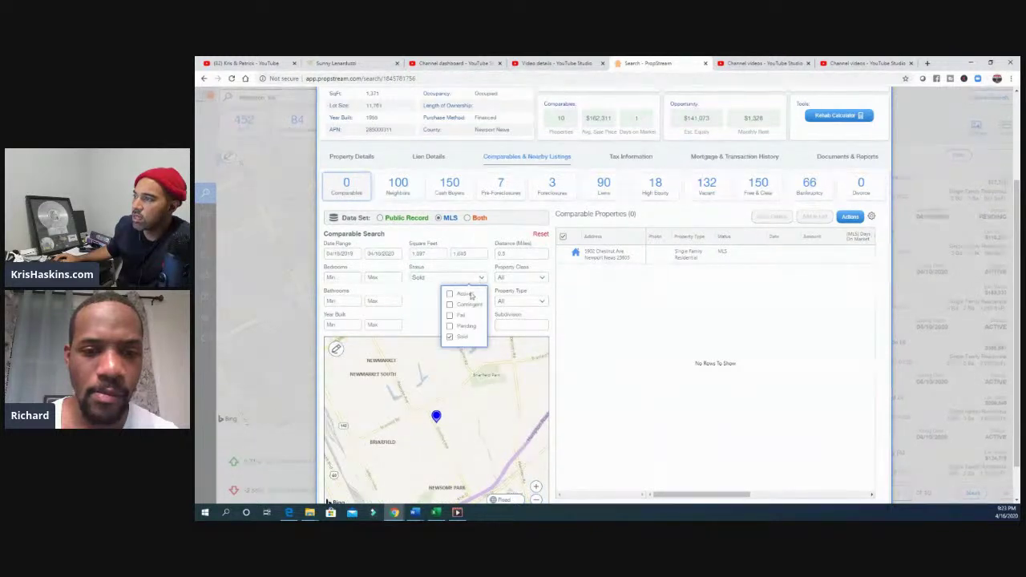
left_click(450, 294)
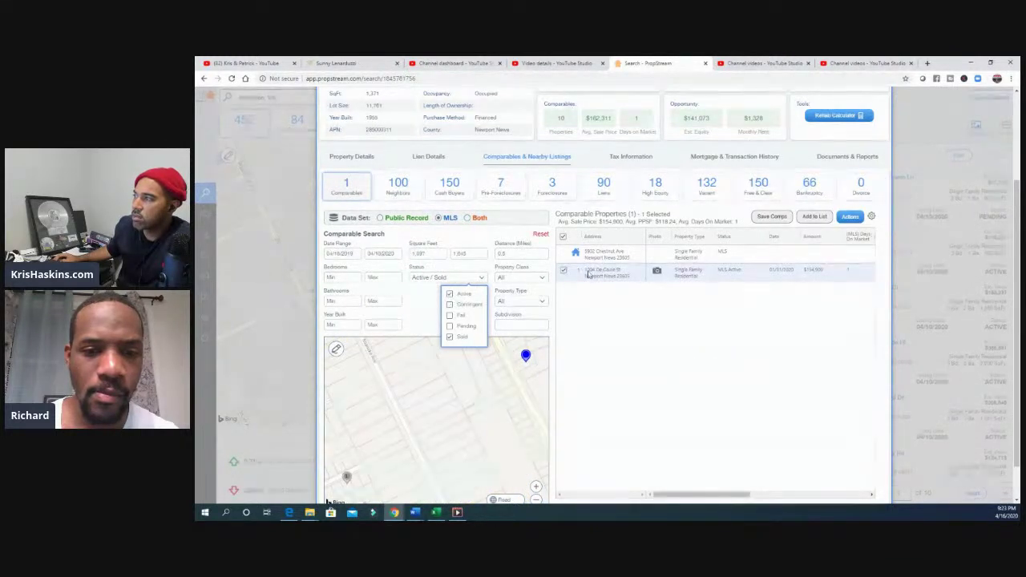
Step: Look through the January 2020 exterior and interior photos of the active De Gaule St comparable
left_click(657, 273)
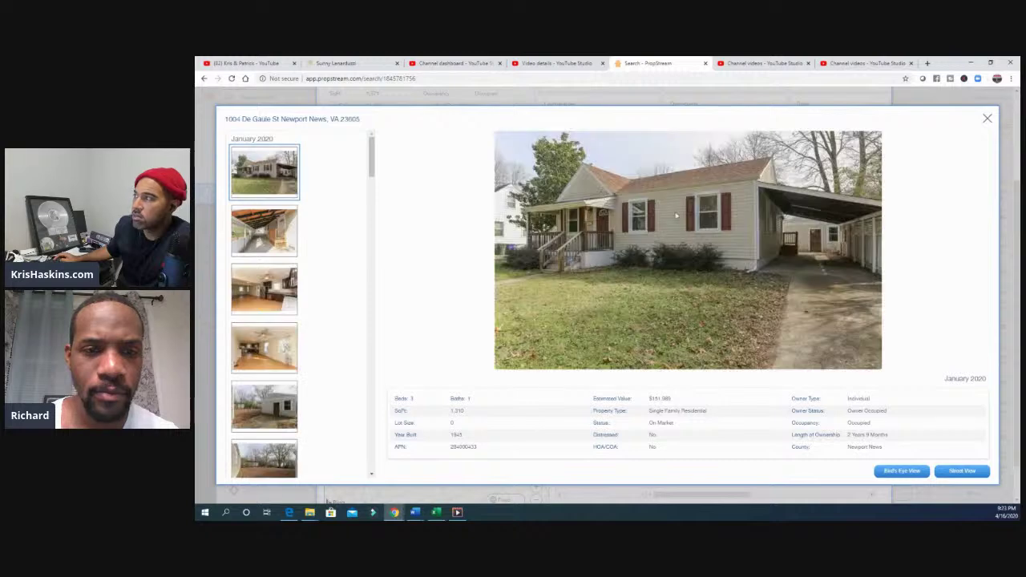
left_click(273, 210)
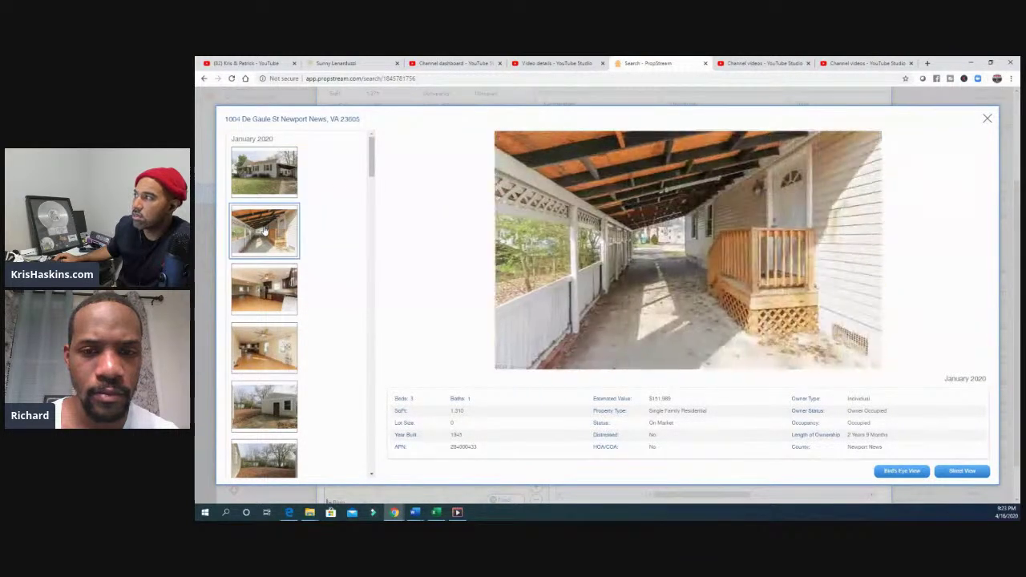
left_click(259, 174)
left_click(264, 234)
left_click(258, 293)
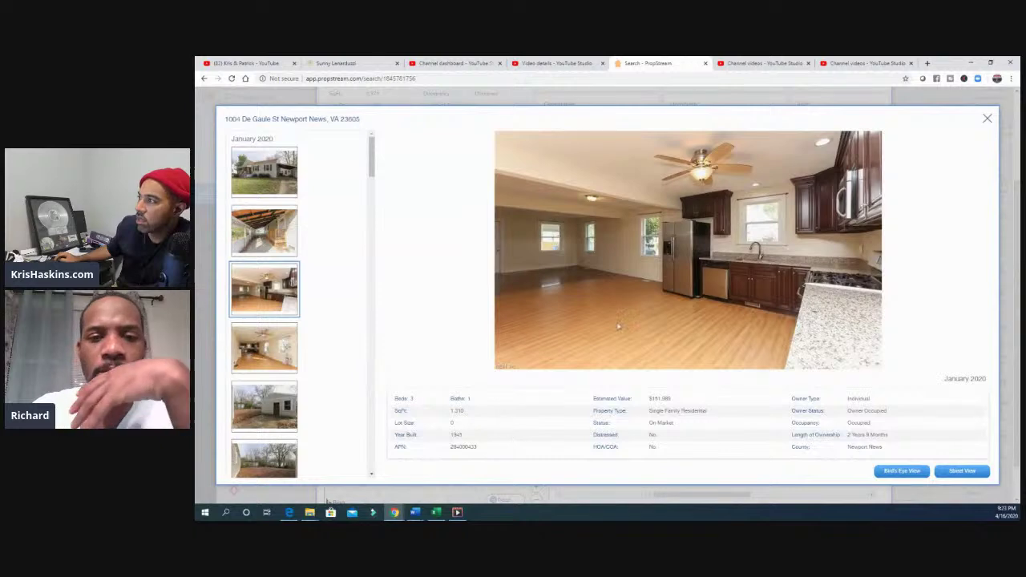
left_click(261, 341)
left_click(266, 410)
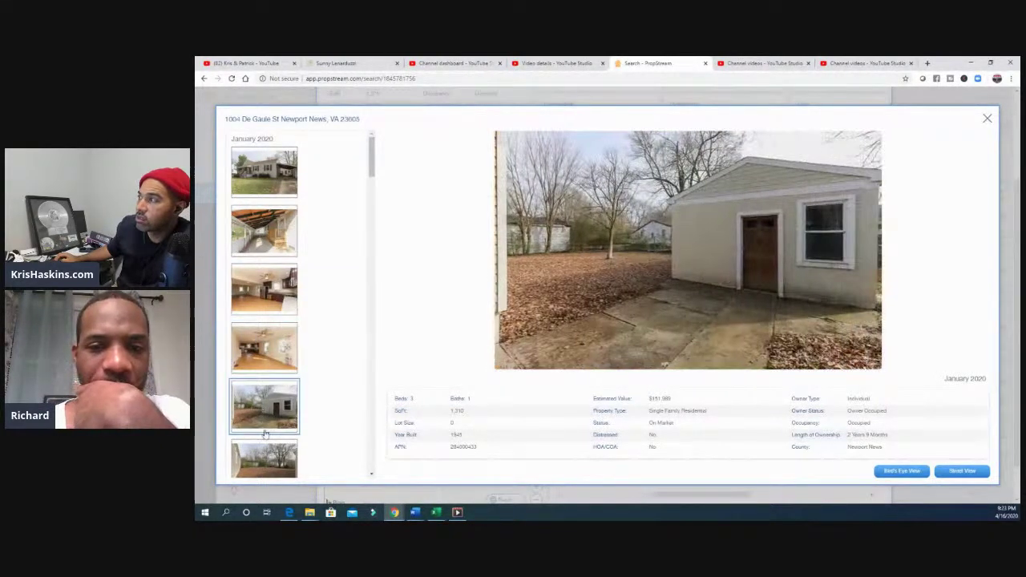
left_click(266, 450)
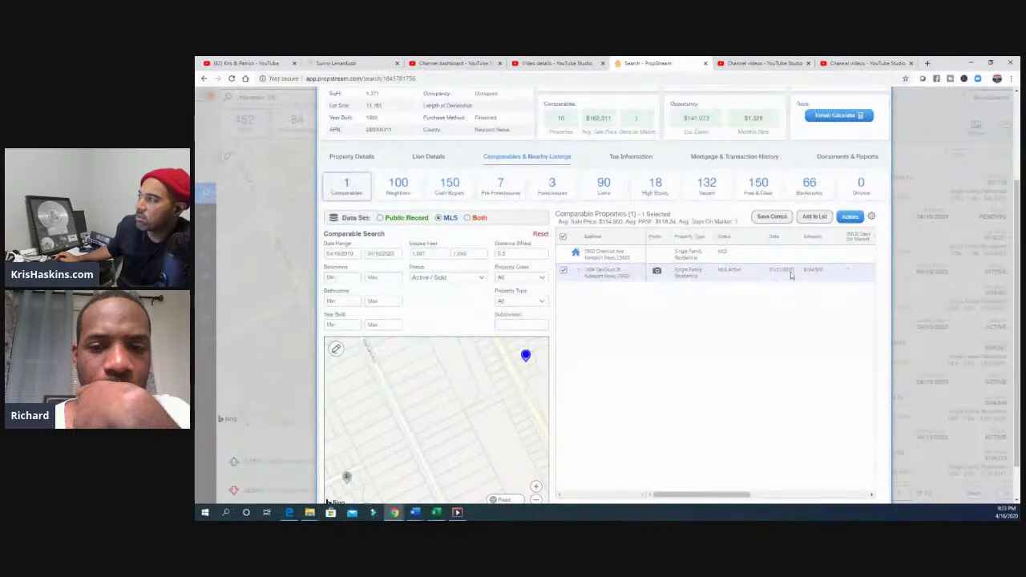
Step: Reopen and close the De Gaule St comparable's photos, and close the Chestnut Ave property details
left_click(656, 273)
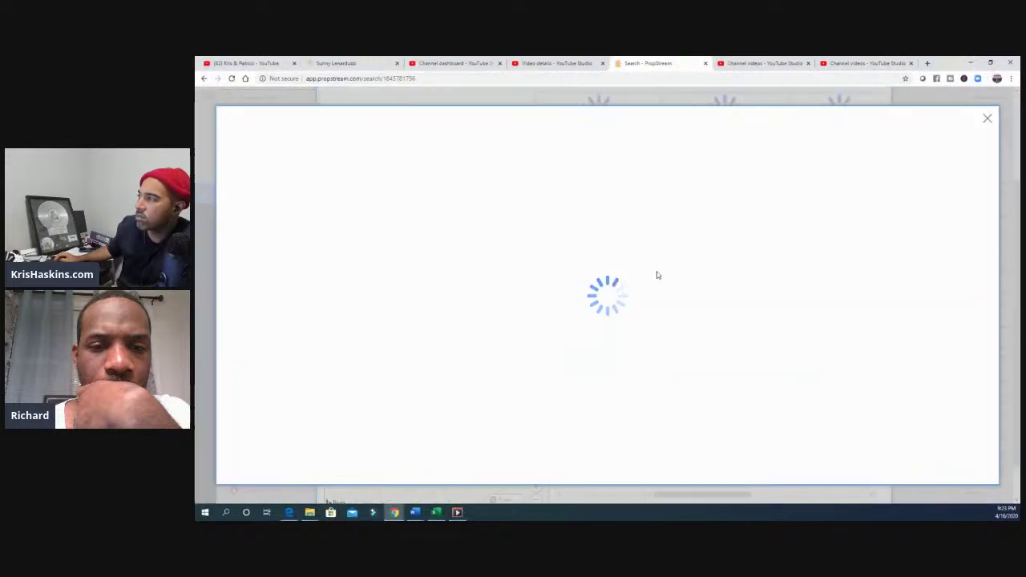
left_click(987, 121)
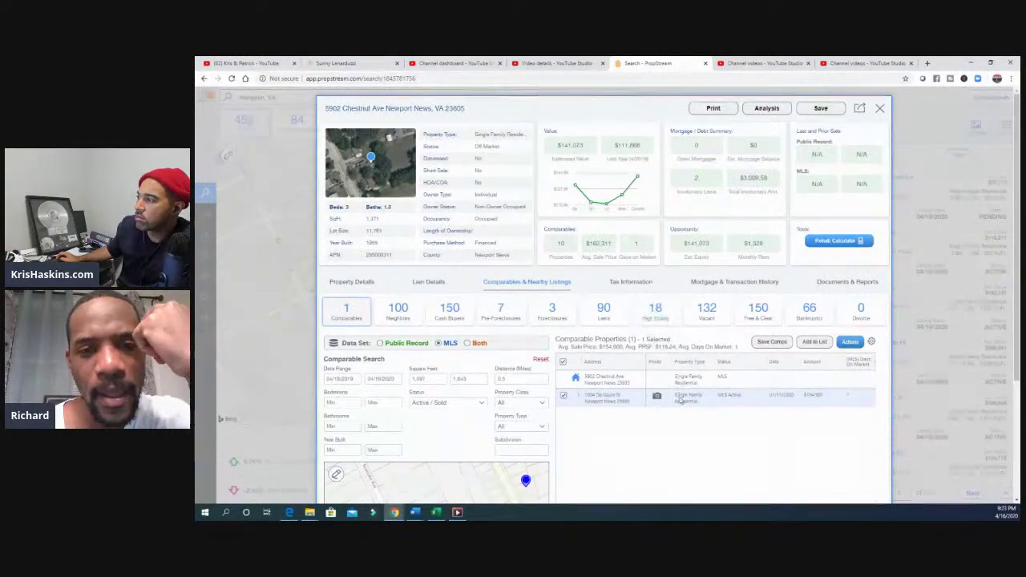
left_click(880, 108)
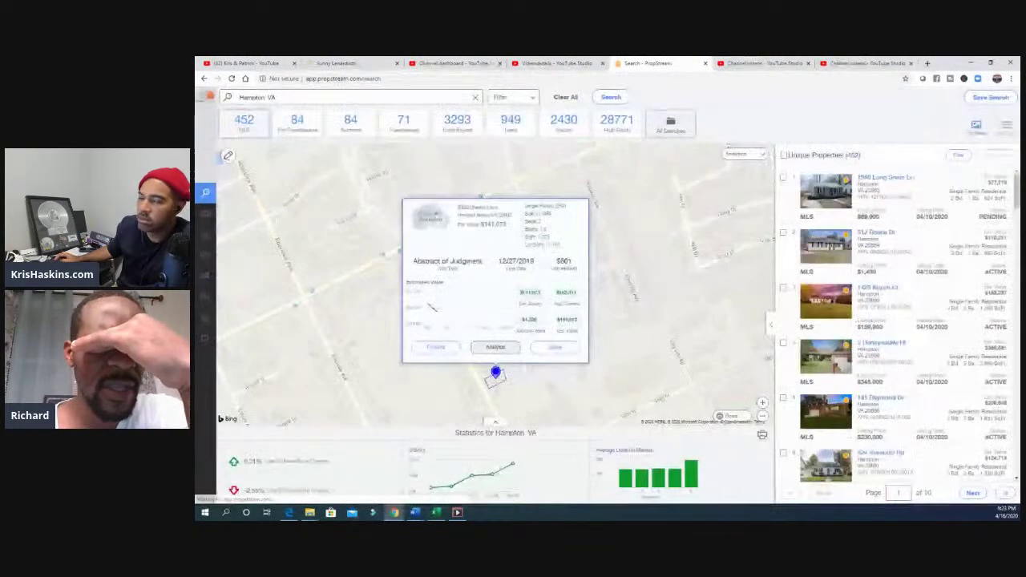